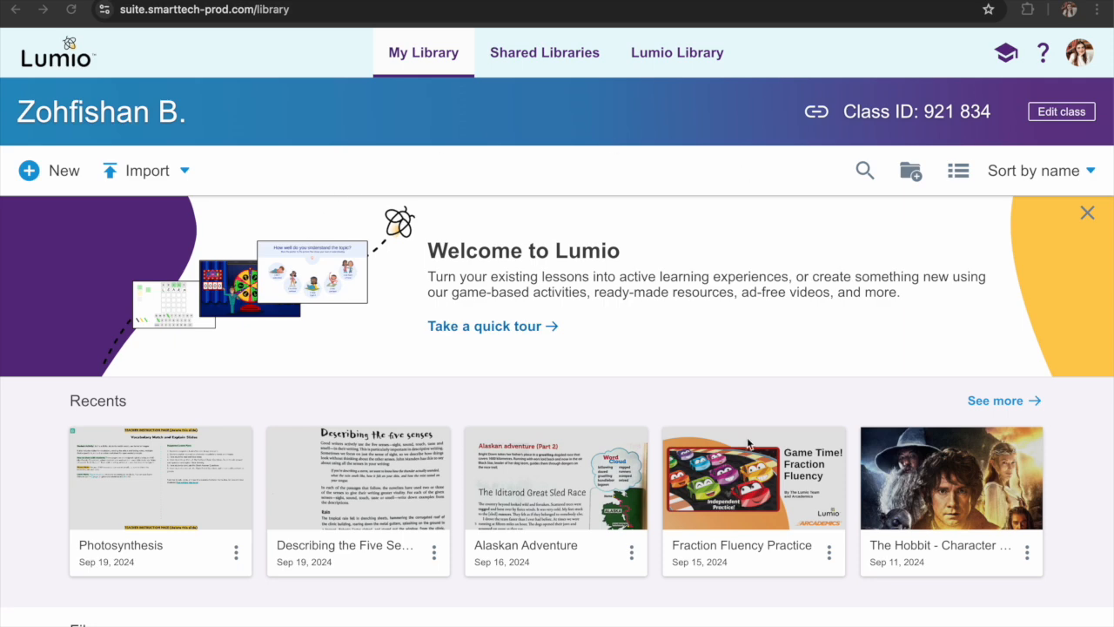
# Look through My Library, examining the recent files, saved files and getting-started files.
pyautogui.scroll(-10, 740, 410)
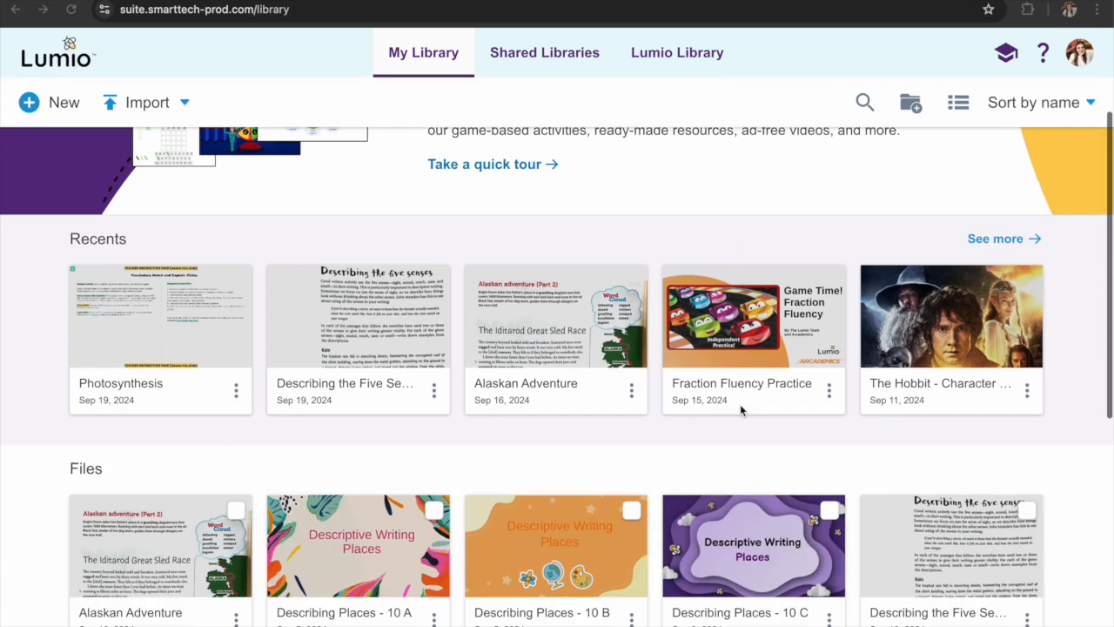
pyautogui.scroll(-1, 740, 410)
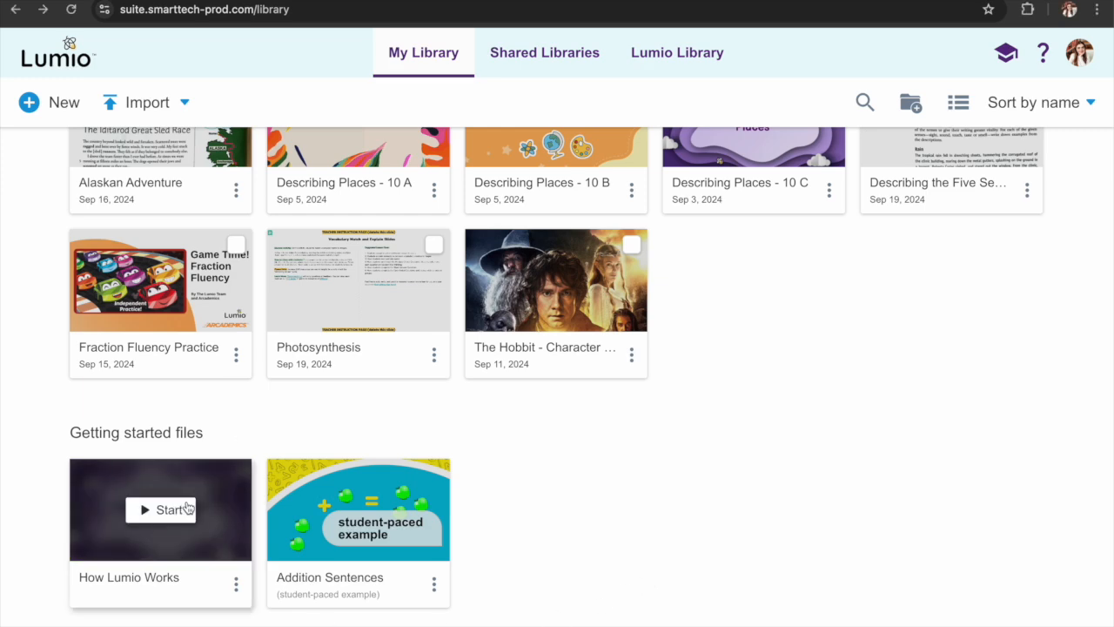
pyautogui.scroll(10, 304, 430)
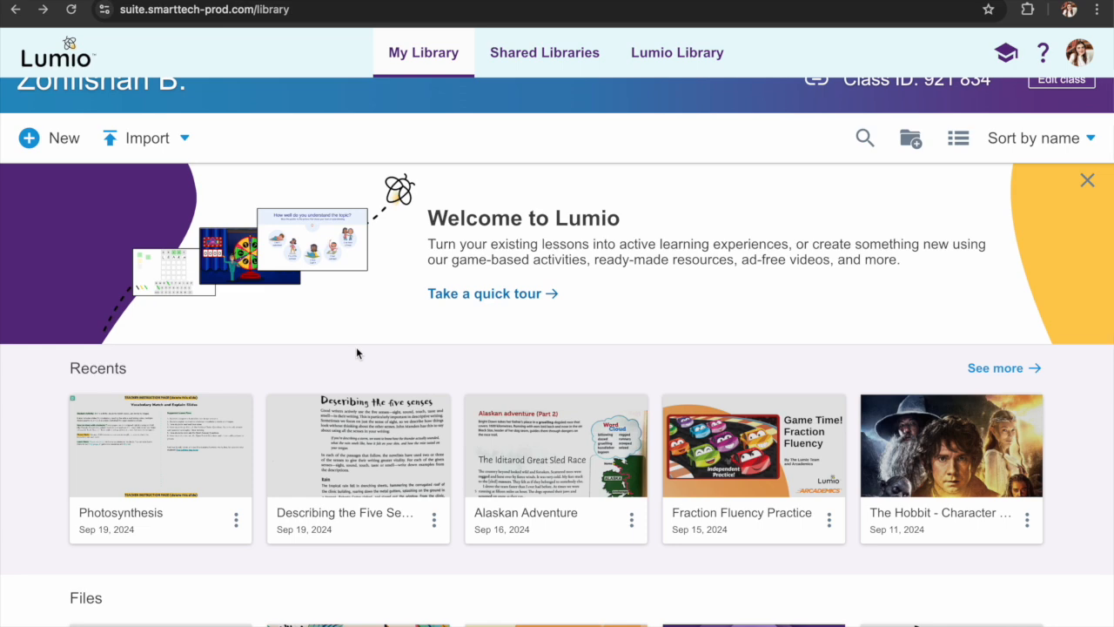
pyautogui.scroll(-5, 356, 353)
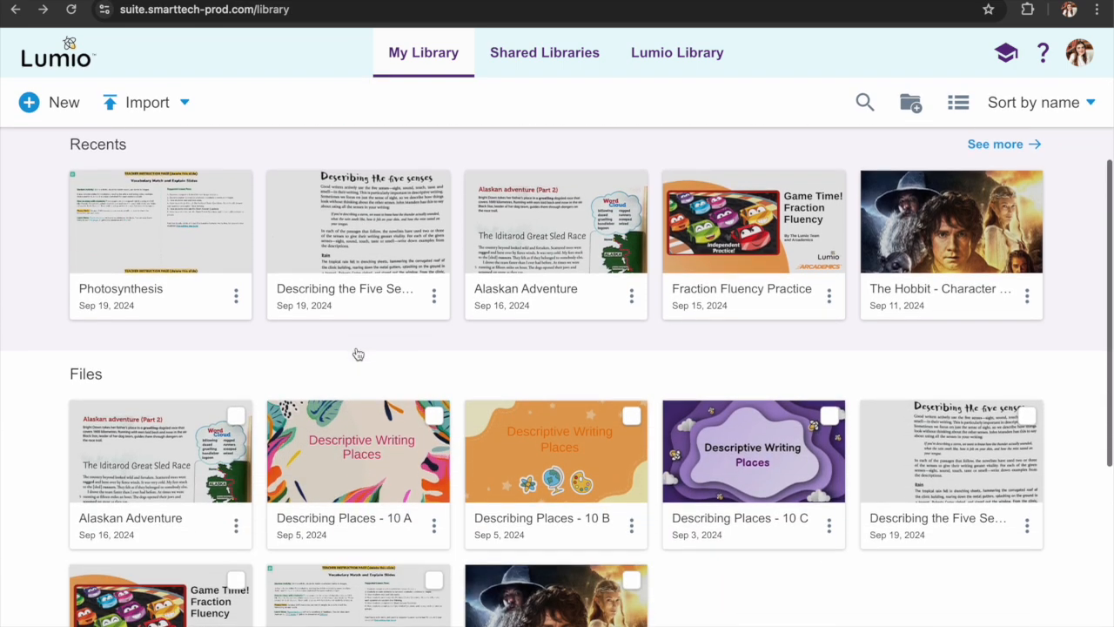
pyautogui.scroll(-1, 395, 358)
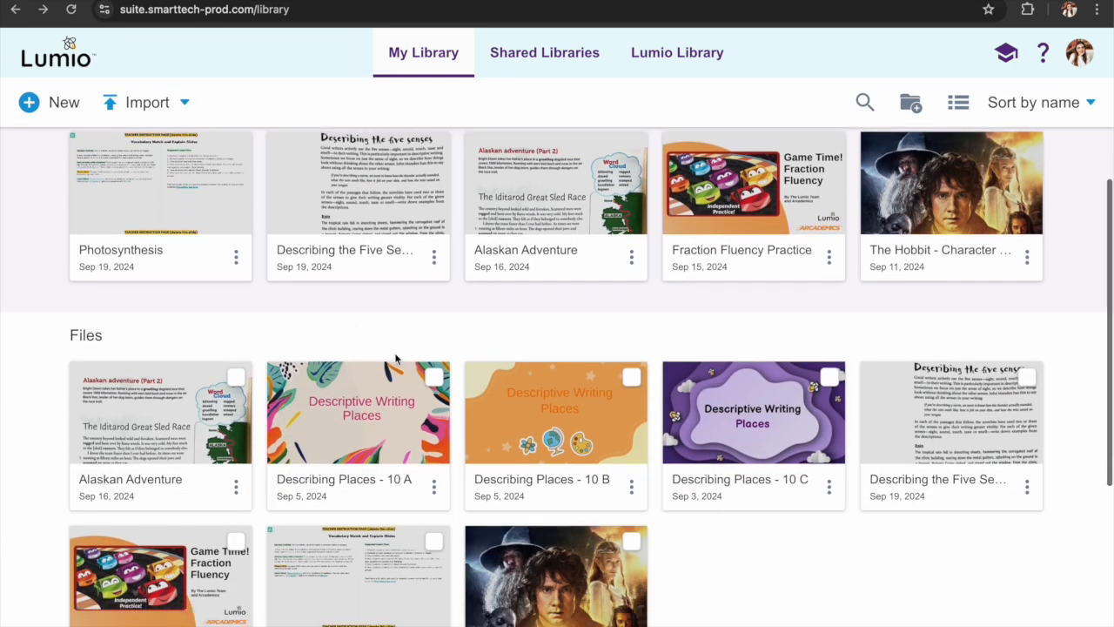
pyautogui.scroll(-1, 395, 358)
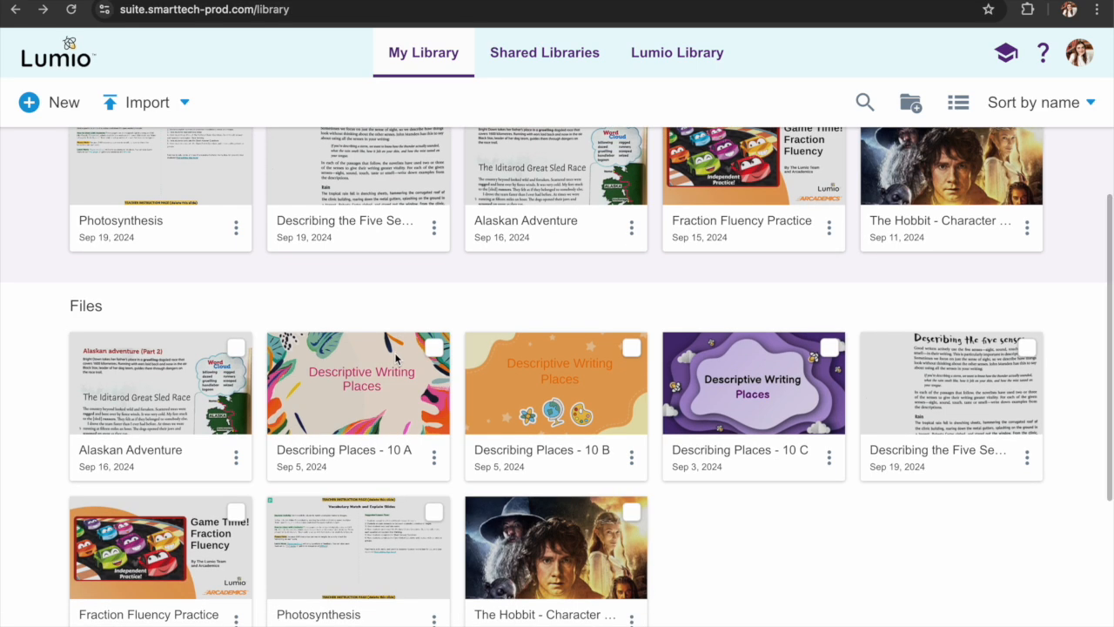
pyautogui.scroll(4, 395, 358)
pyautogui.scroll(3, 395, 359)
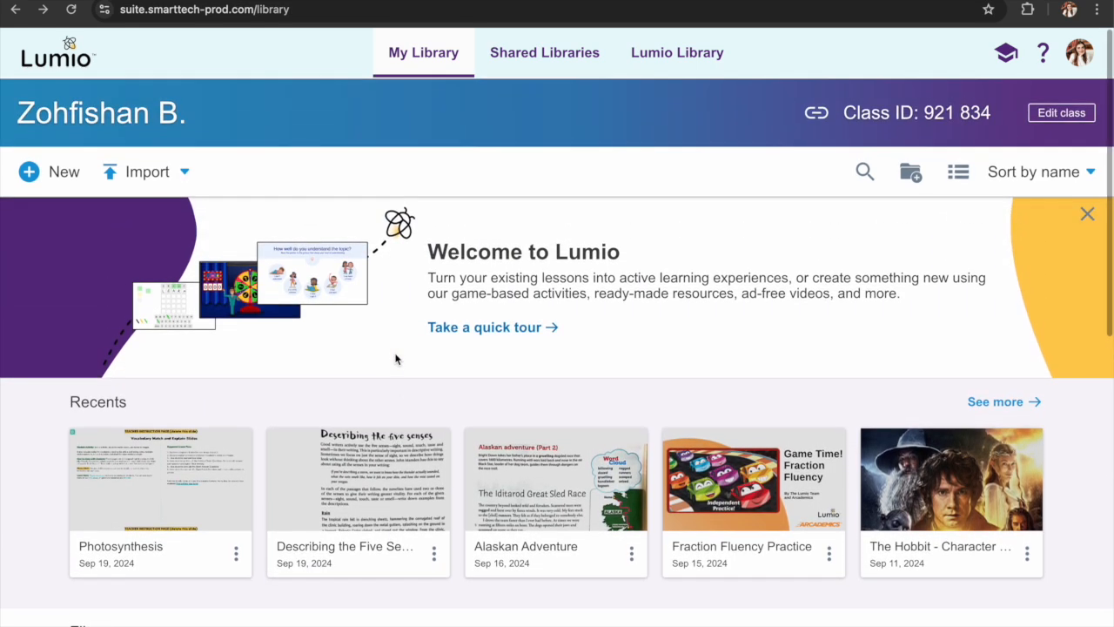
# Go to the Lumio Library and review the subjects available for filtering resources.
pyautogui.click(670, 54)
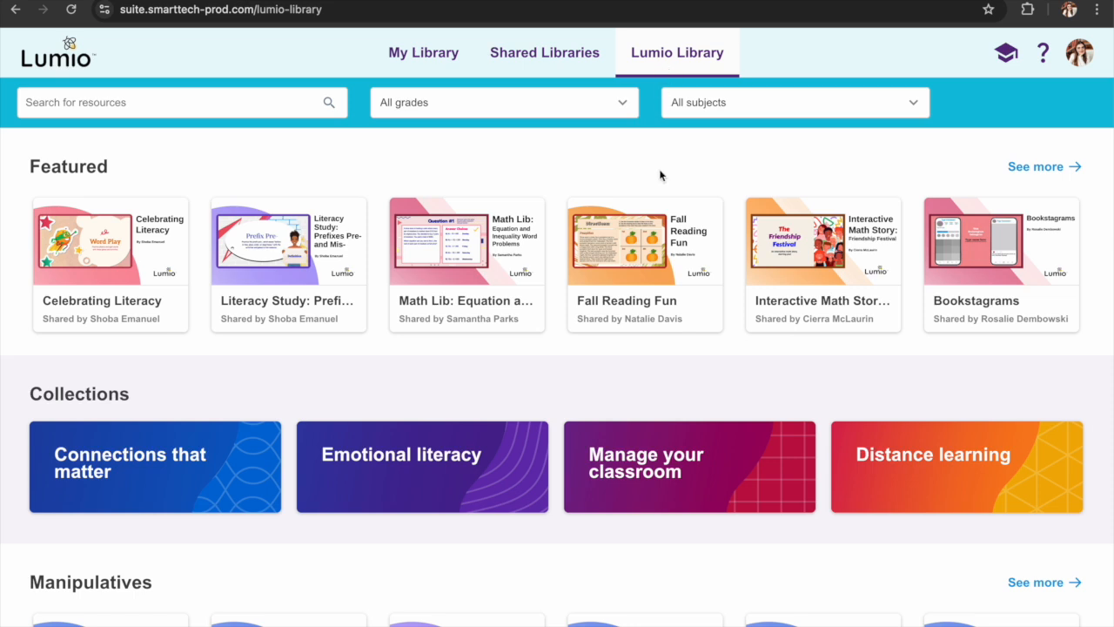
pyautogui.click(706, 110)
pyautogui.scroll(-2, 731, 240)
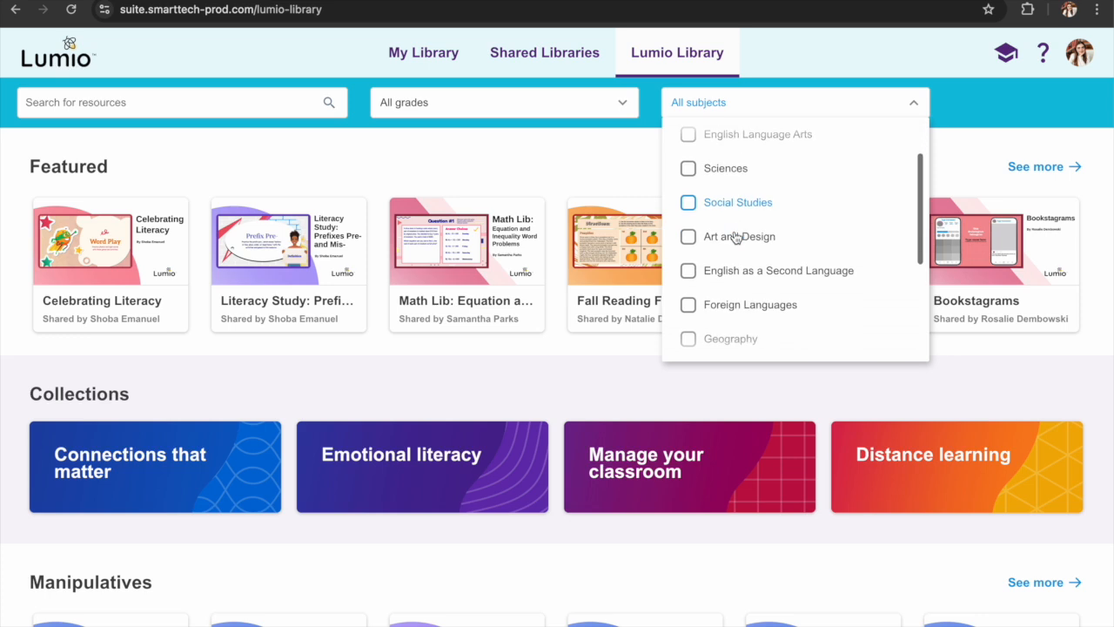
pyautogui.scroll(-4, 733, 238)
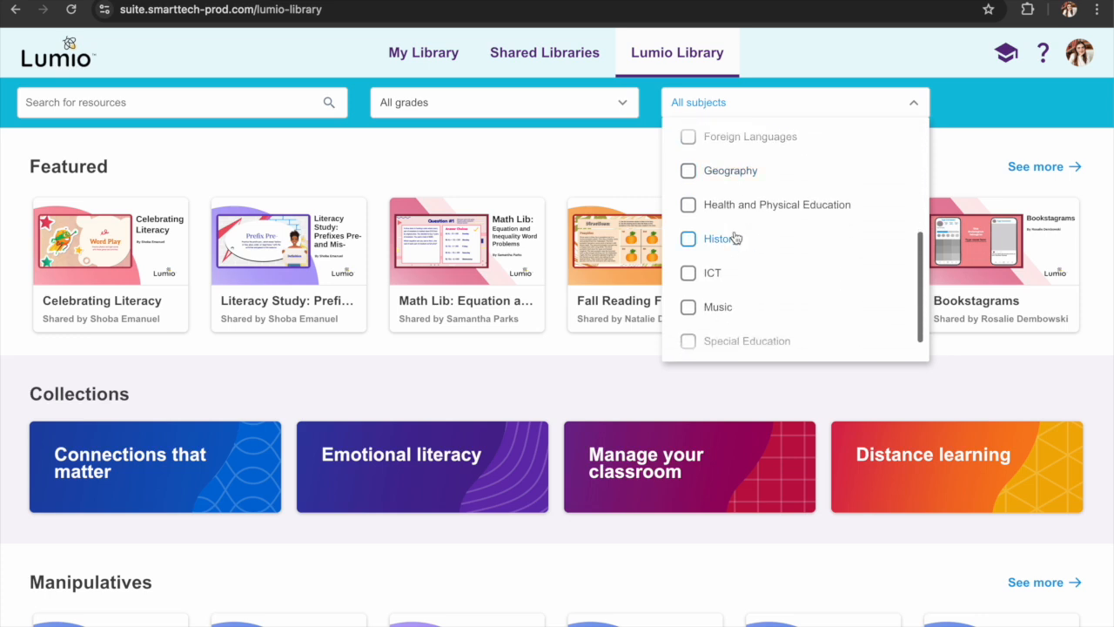
pyautogui.scroll(4, 735, 238)
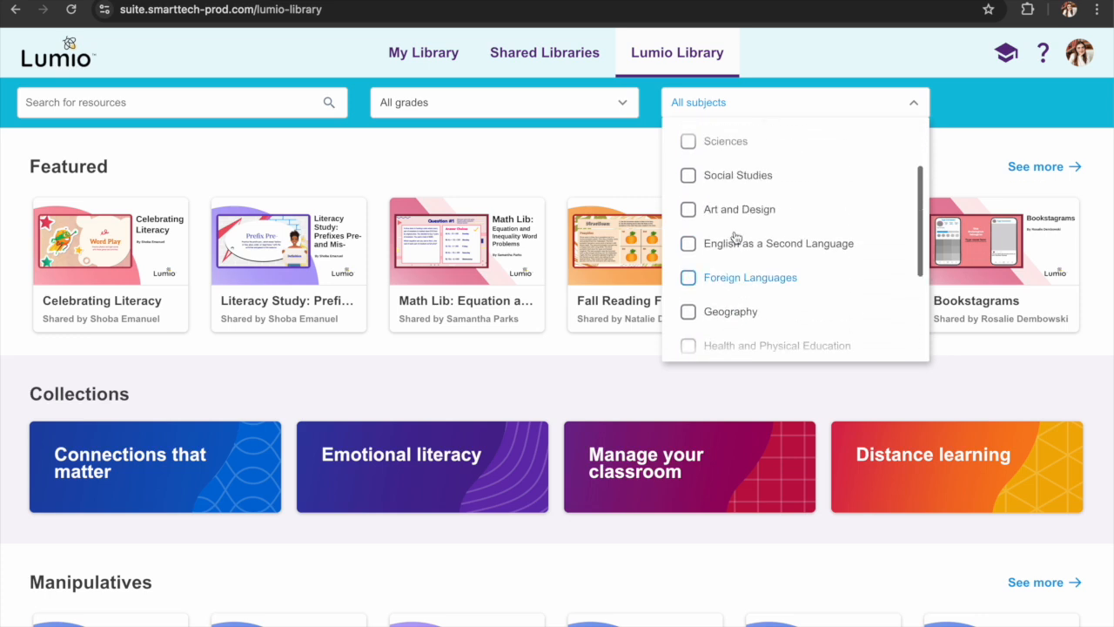
pyautogui.click(567, 163)
# Review the grade levels available for filtering the library's resources.
pyautogui.click(624, 104)
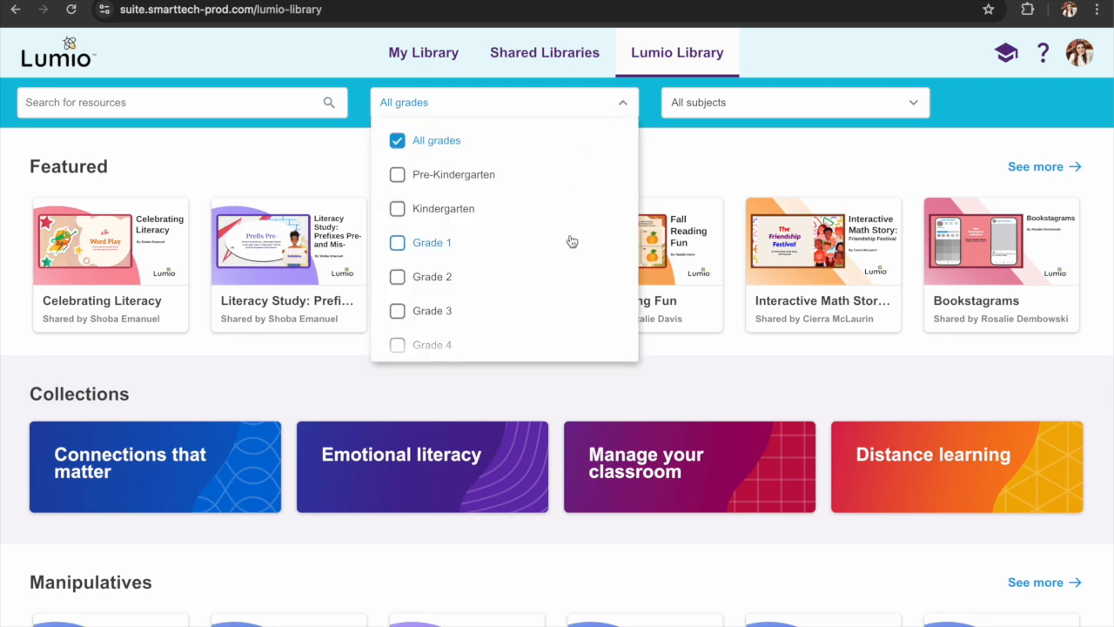
pyautogui.scroll(-1, 571, 244)
pyautogui.scroll(-5, 571, 245)
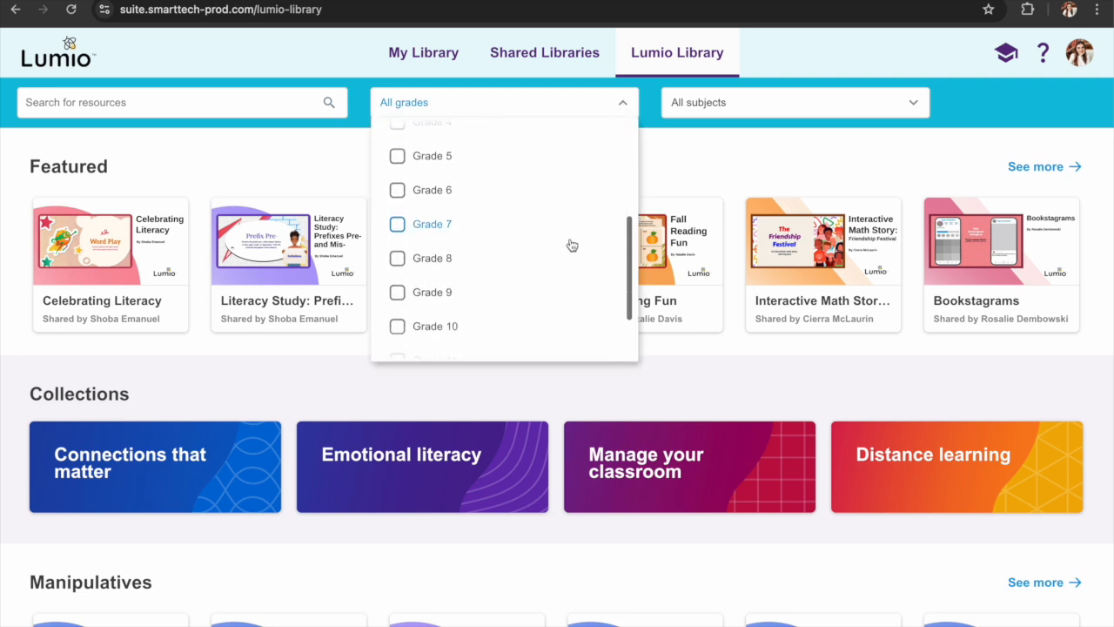
pyautogui.scroll(-1, 571, 245)
pyautogui.scroll(6, 569, 246)
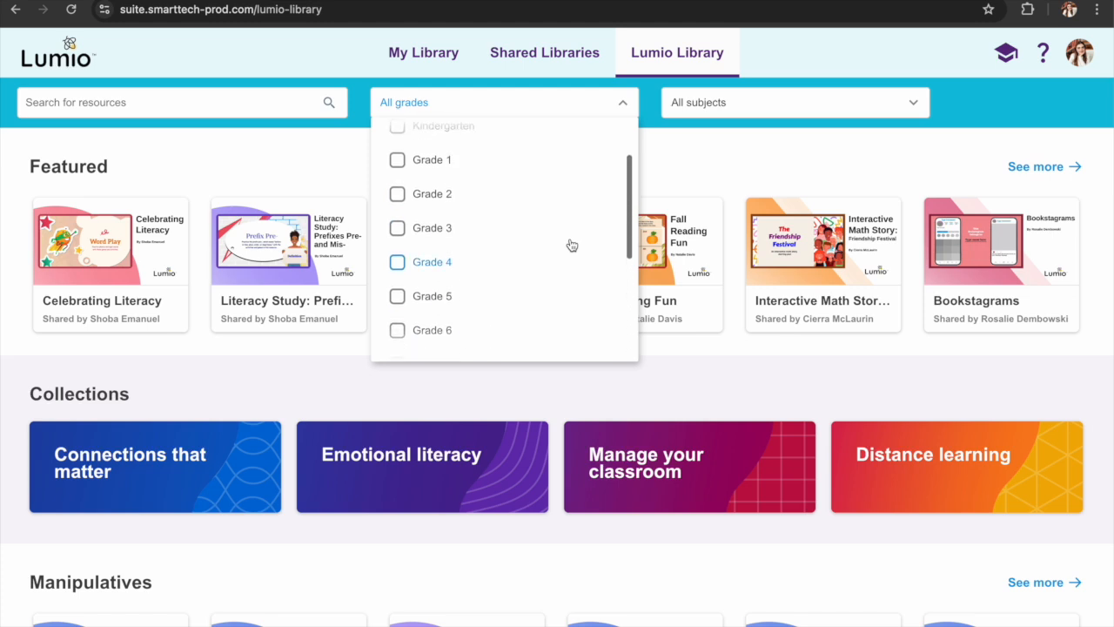
pyautogui.scroll(1, 576, 169)
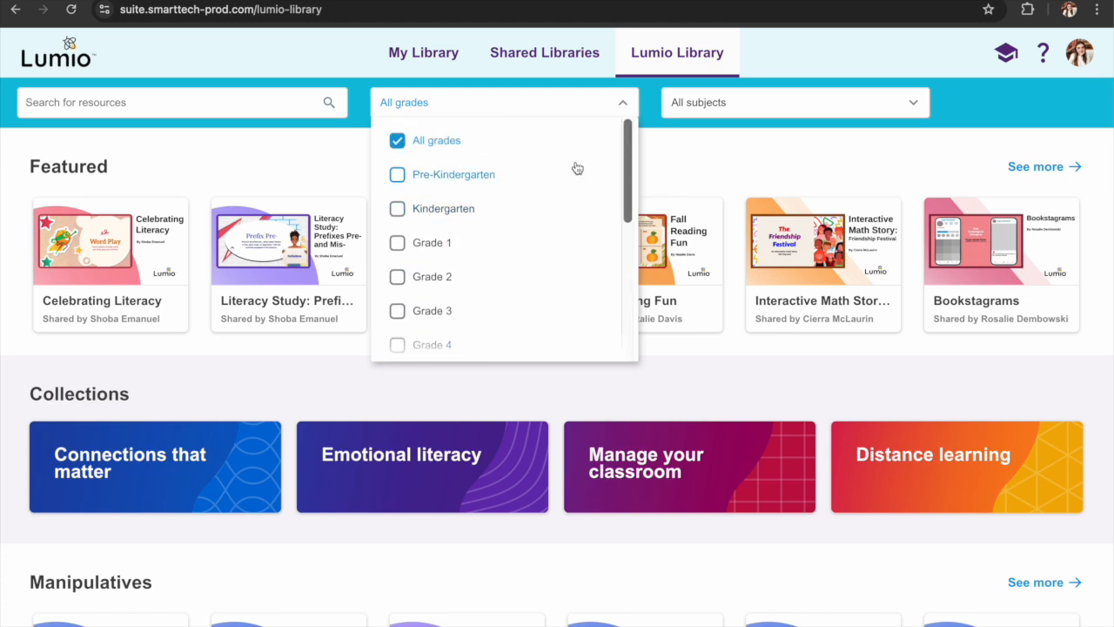
pyautogui.click(624, 107)
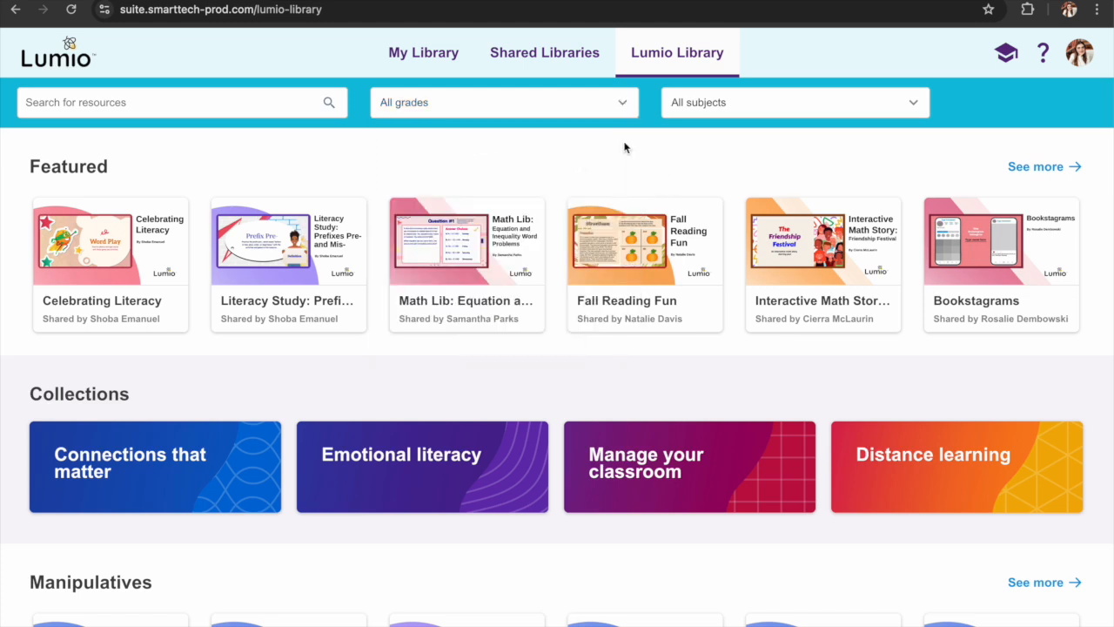
# Browse the library's resource categories and open Fraction Fluency Practice from the Fractions section.
pyautogui.scroll(-4, 585, 446)
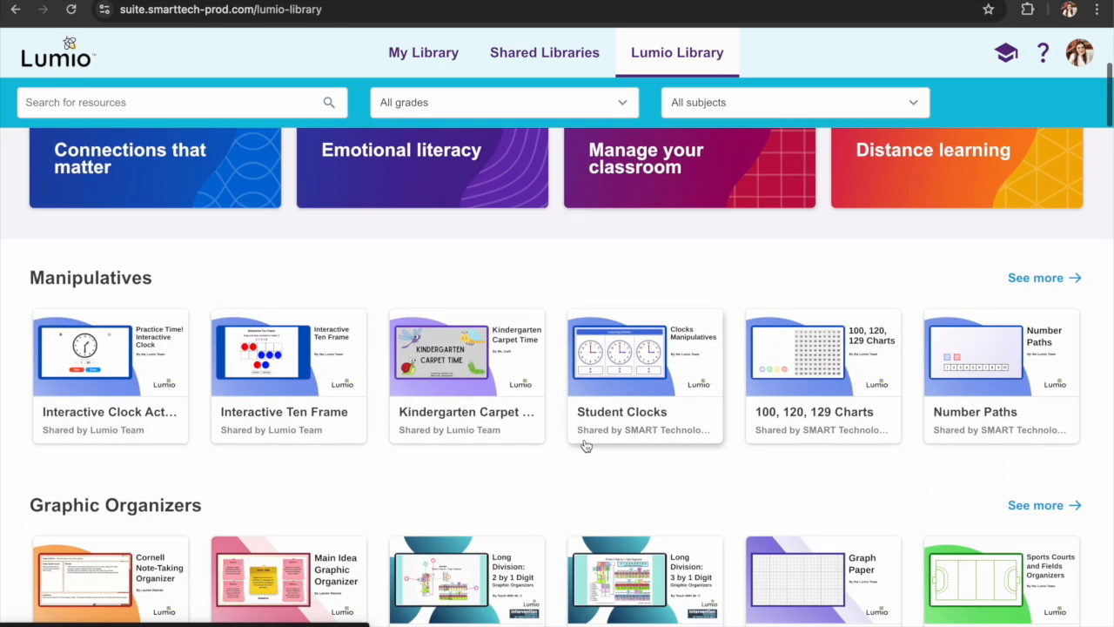
pyautogui.scroll(-4, 585, 445)
pyautogui.scroll(-5, 584, 444)
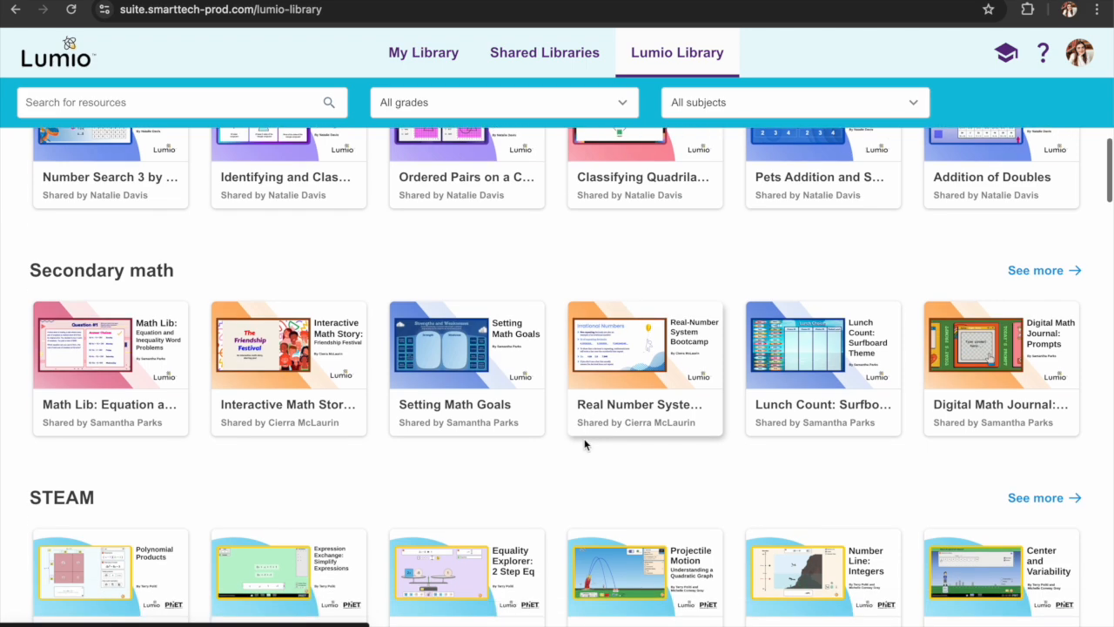
pyautogui.scroll(-4, 584, 443)
pyautogui.scroll(-3, 584, 444)
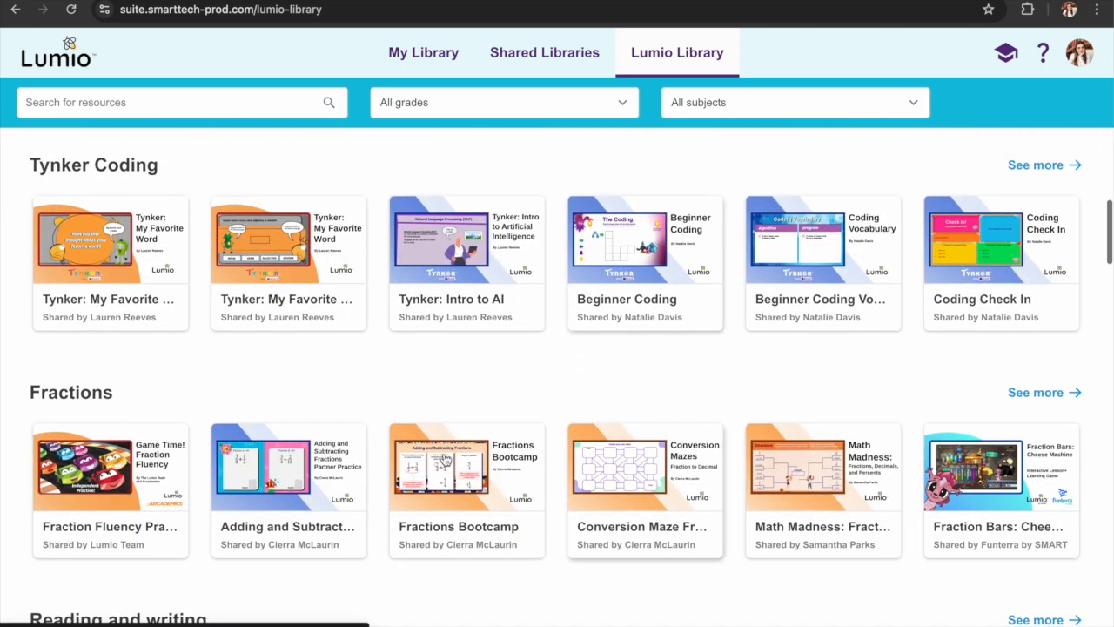
pyautogui.click(156, 488)
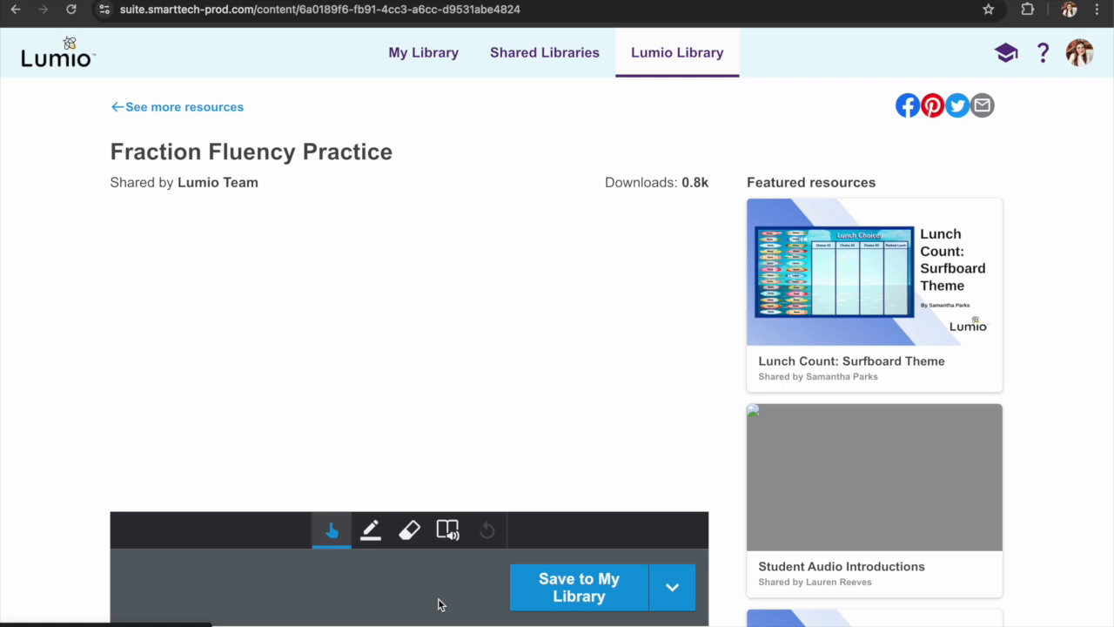
# Examine the Fraction Fluency Practice resource's details, page previews and saving option.
pyautogui.scroll(-5, 440, 603)
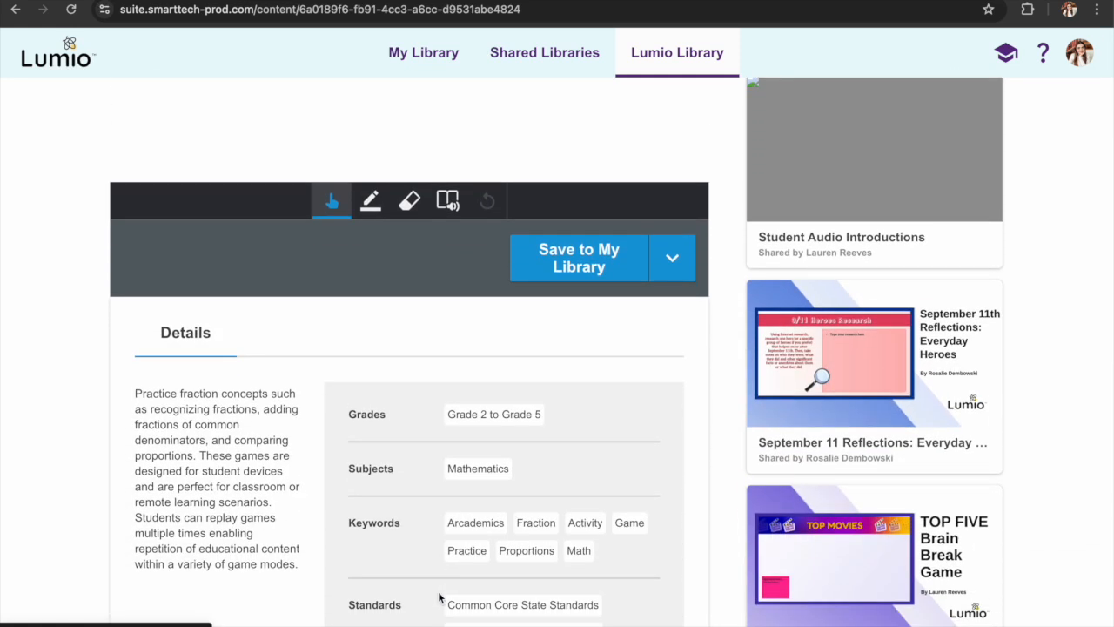
pyautogui.scroll(2, 507, 310)
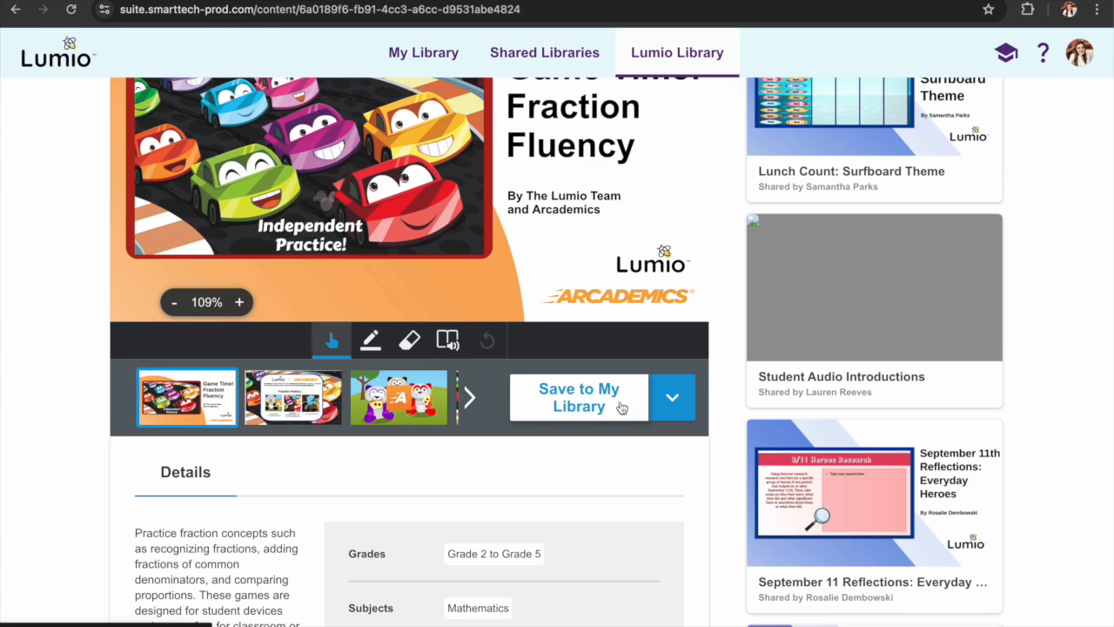
pyautogui.scroll(3, 612, 460)
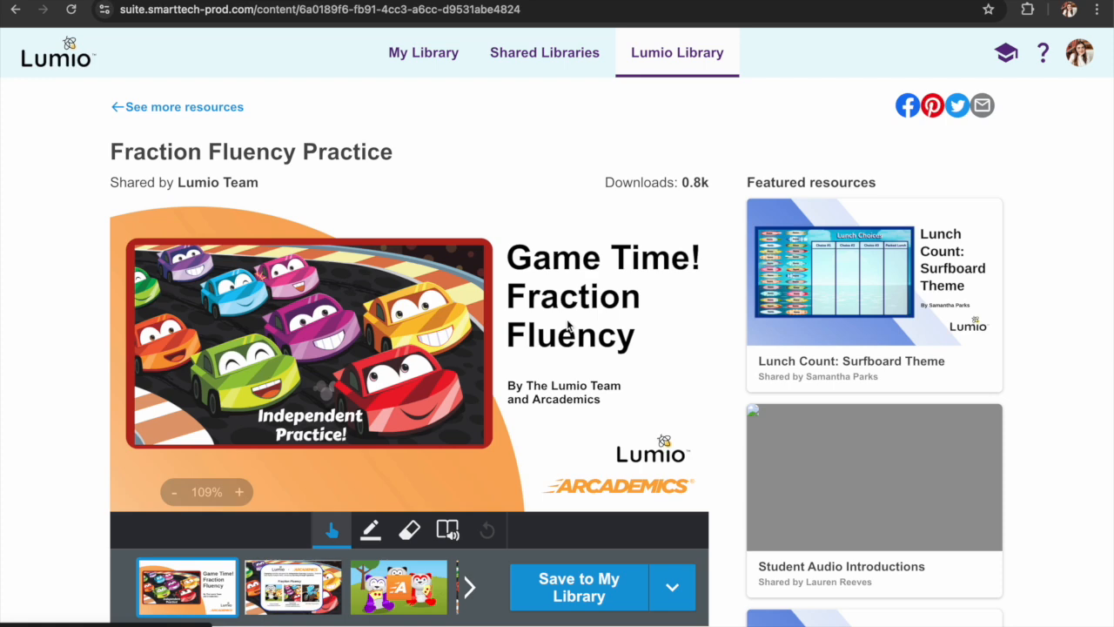
# Return to My Library and start a new lesson, reviewing the page types and ready-made resources on offer.
pyautogui.click(425, 58)
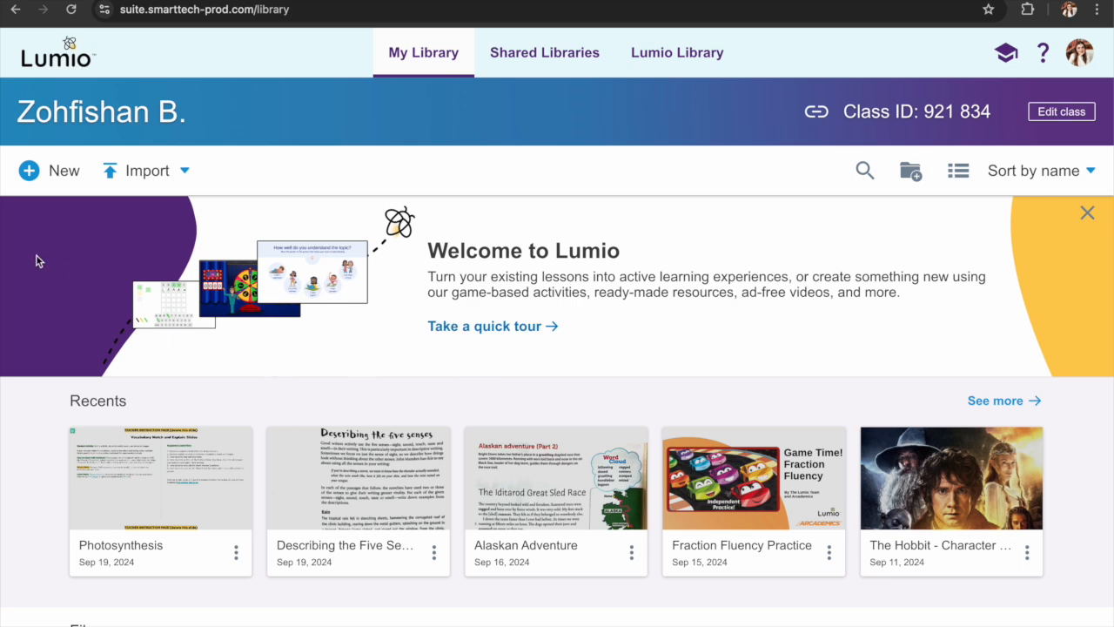
pyautogui.click(30, 171)
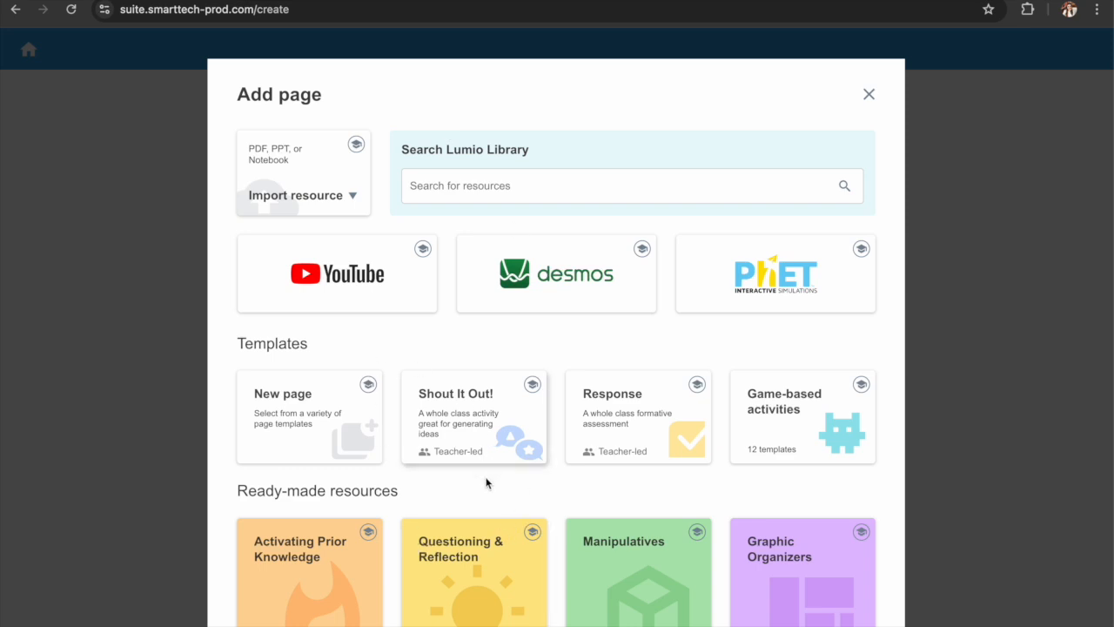
pyautogui.scroll(-2, 487, 490)
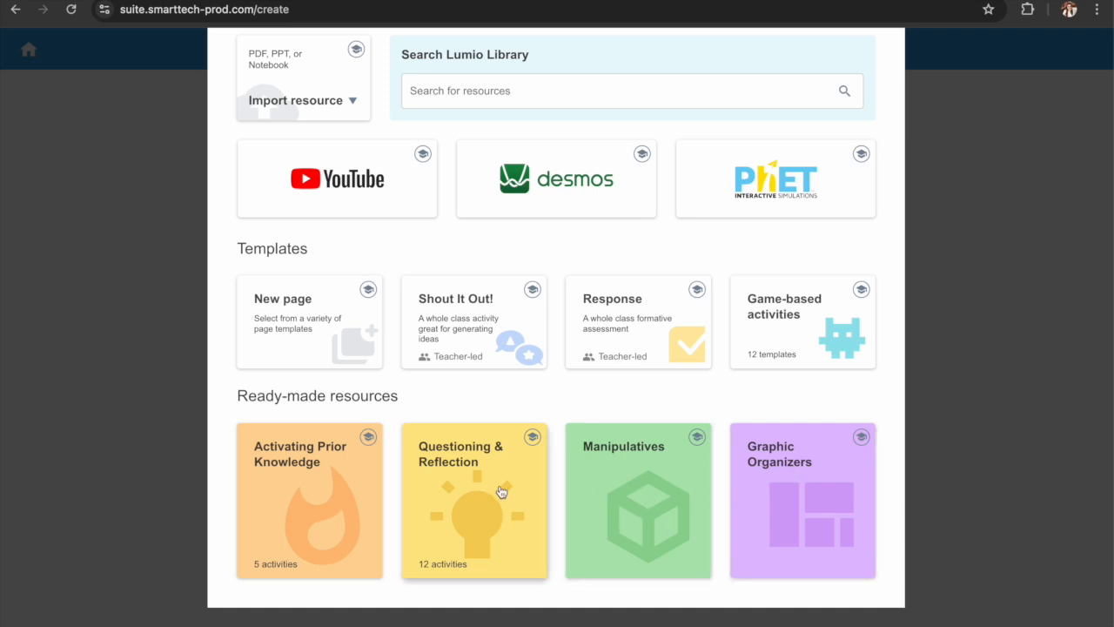
pyautogui.scroll(2, 501, 491)
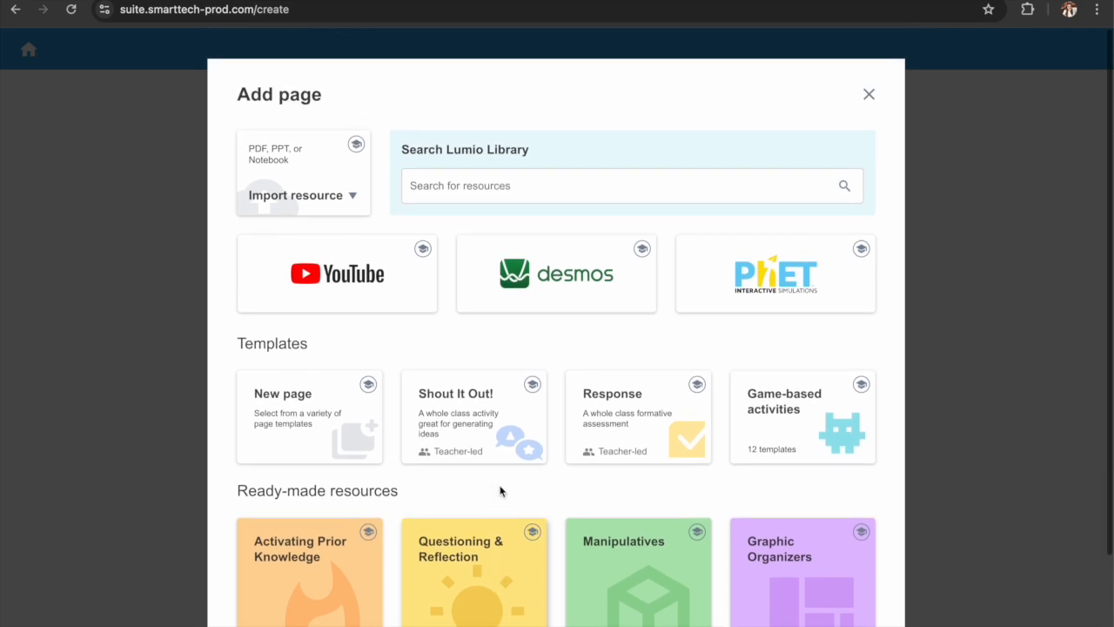
# Add a Fill in the Blanks activity from the game-based activity templates.
pyautogui.click(770, 415)
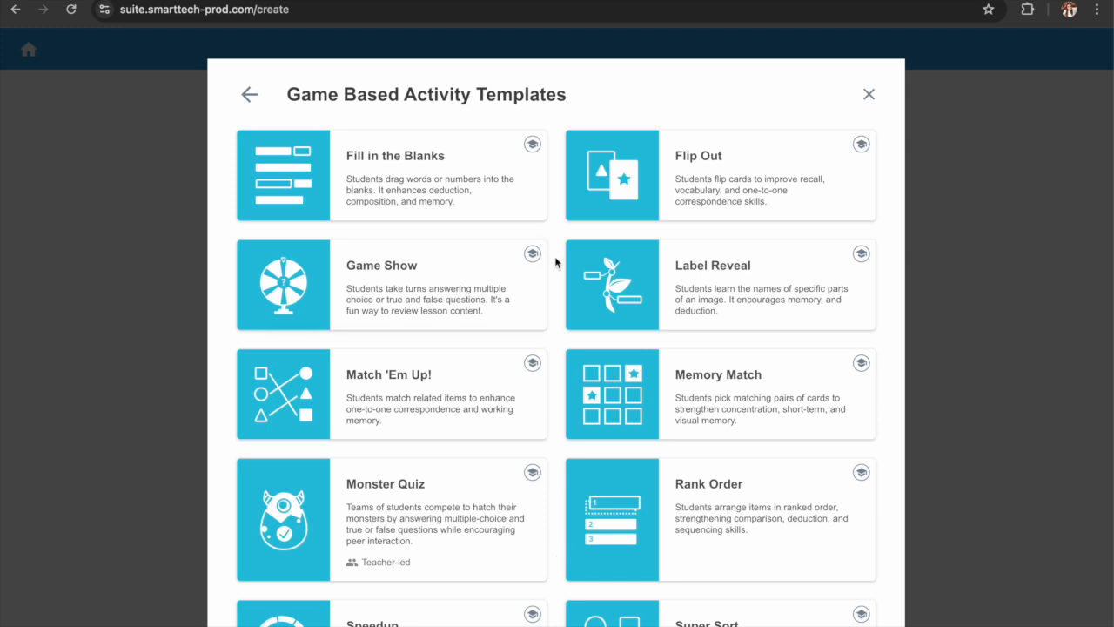
pyautogui.scroll(-5, 556, 288)
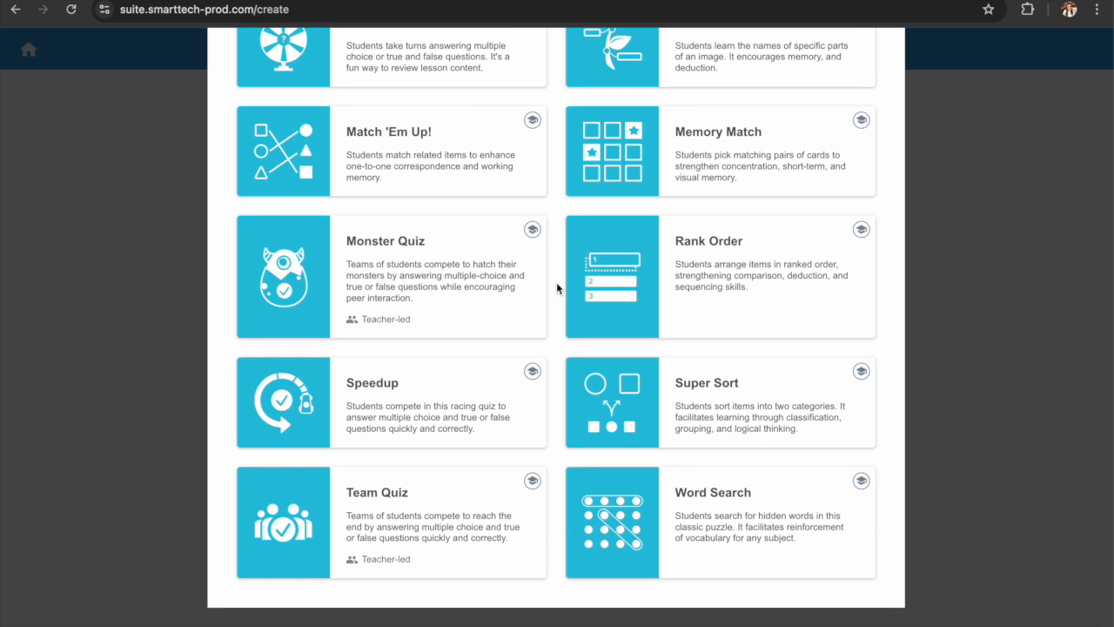
pyautogui.scroll(1, 554, 466)
pyautogui.scroll(5, 553, 466)
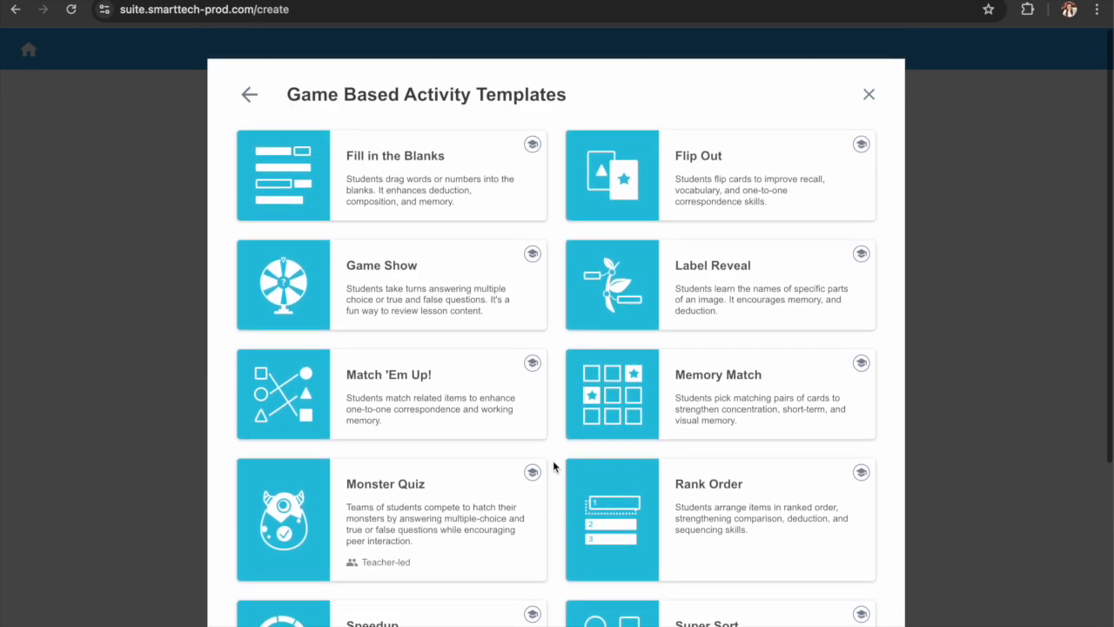
pyautogui.click(453, 197)
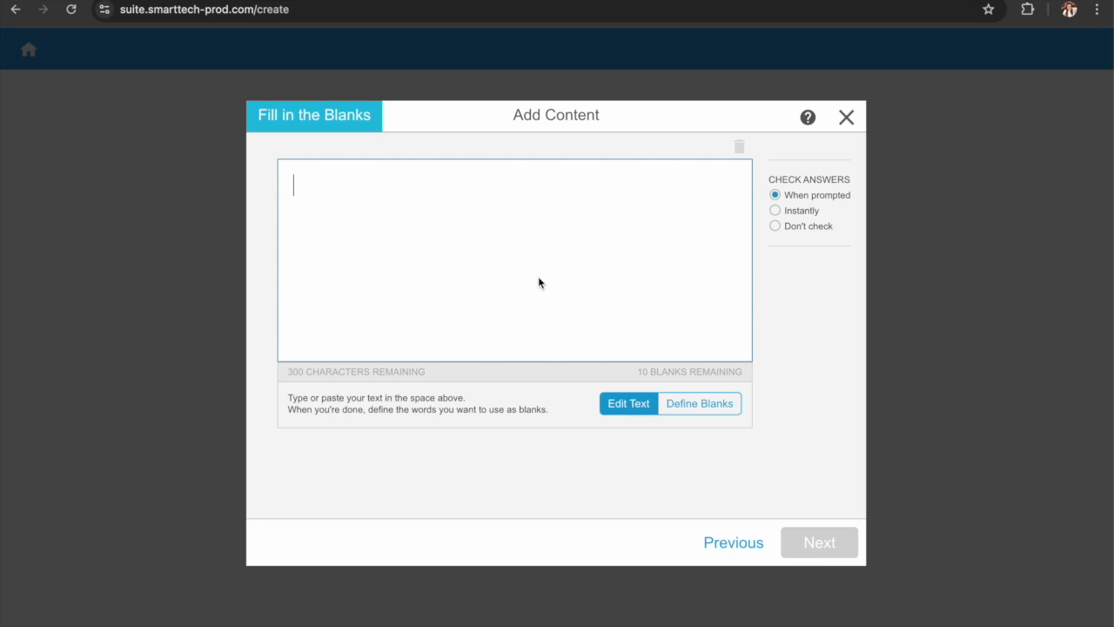
# Switch to the Word document containing The Beach and copy its first body paragraph.
pyautogui.hotkey('ctrl', 'Up')
pyautogui.click(710, 421)
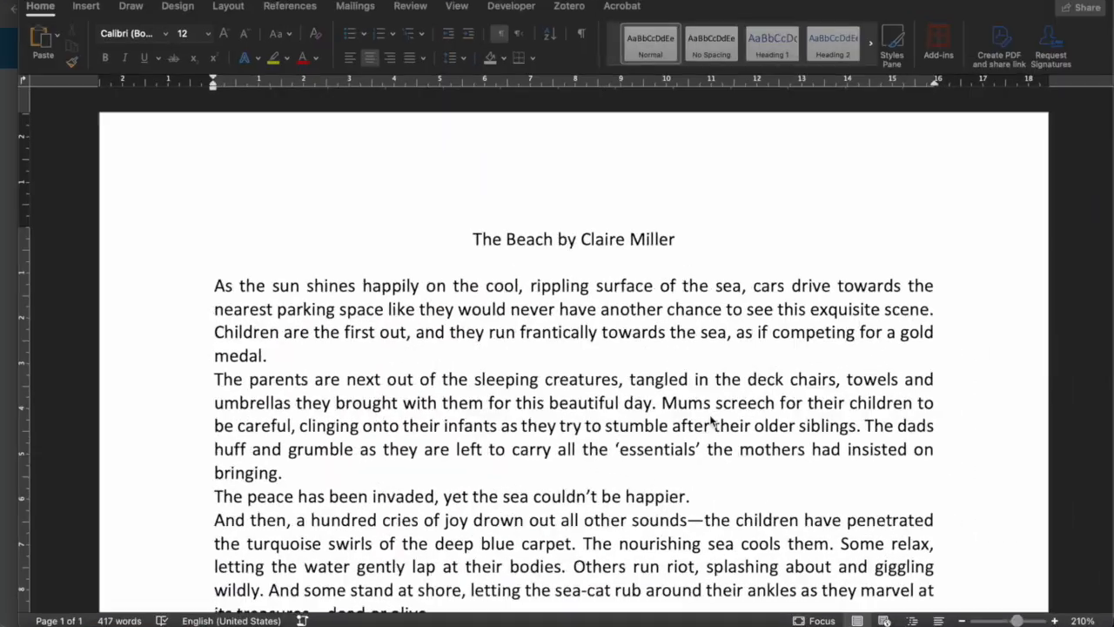
pyautogui.moveTo(200, 282); pyautogui.dragTo(272, 355)
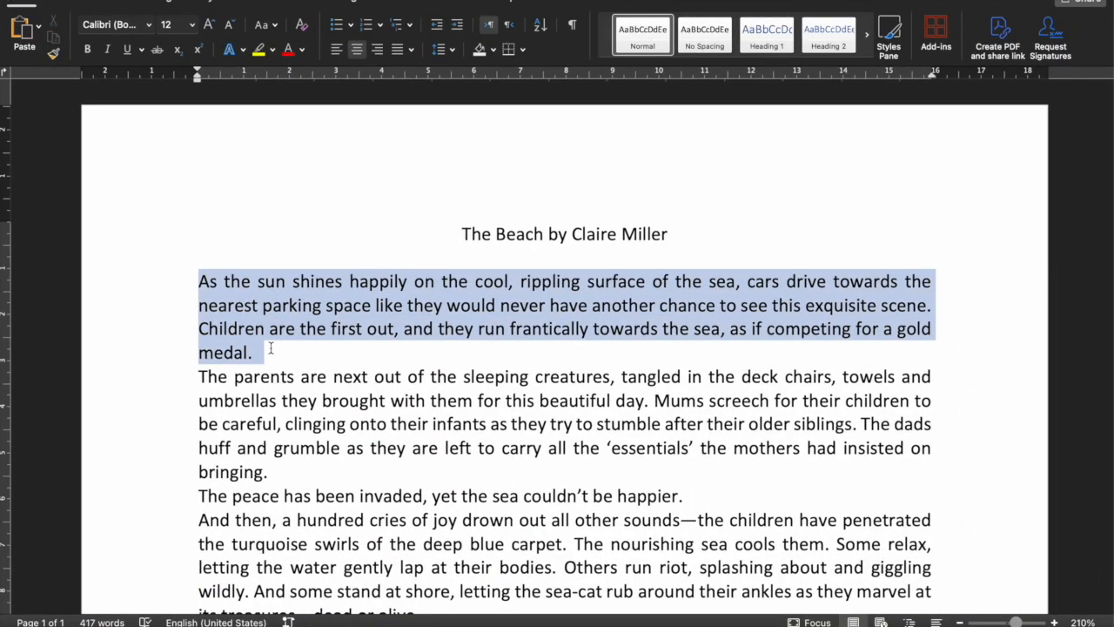
pyautogui.rightClick(265, 303)
pyautogui.click(287, 327)
# Switch back to Lumio in the browser and paste the copied paragraph into the Fill in the Blanks activity's text.
pyautogui.hotkey('ctrl', 'Up')
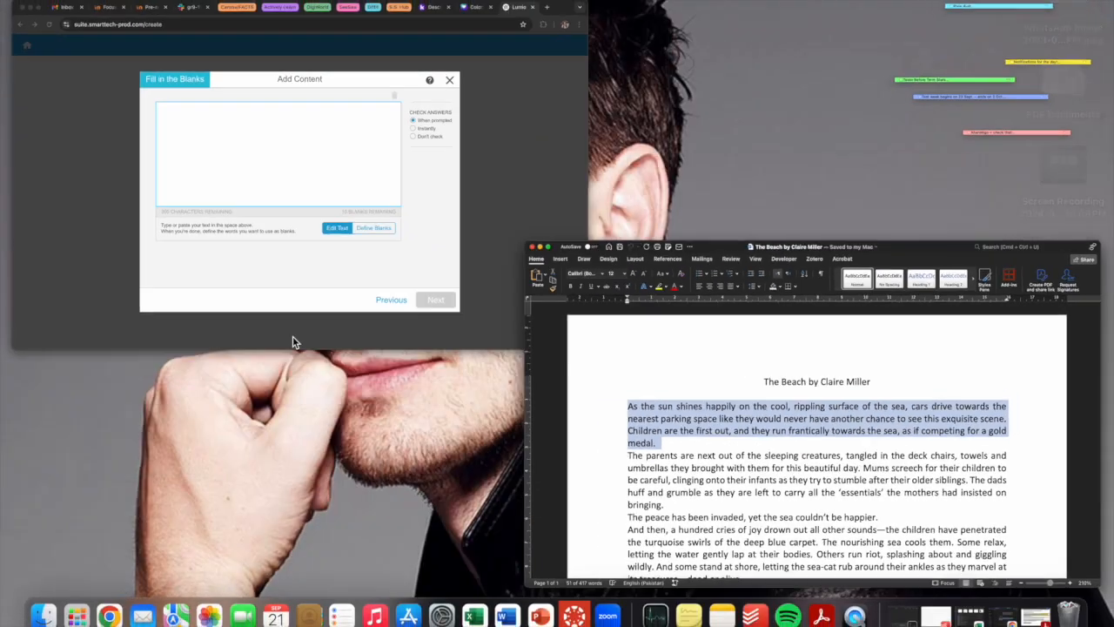
pyautogui.click(301, 228)
pyautogui.rightClick(321, 189)
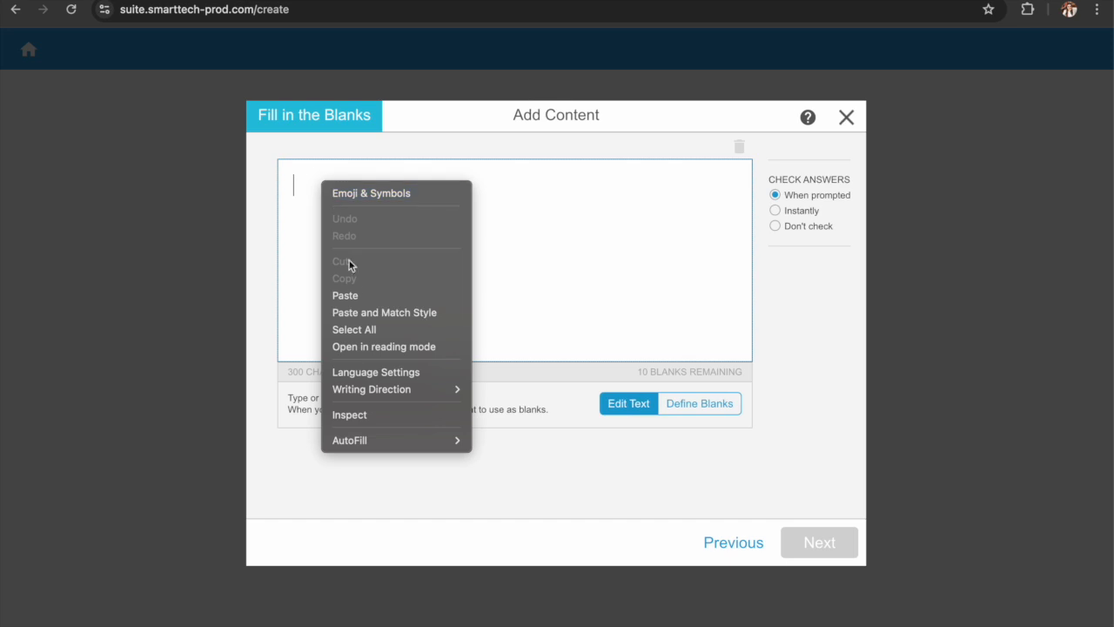
pyautogui.click(348, 295)
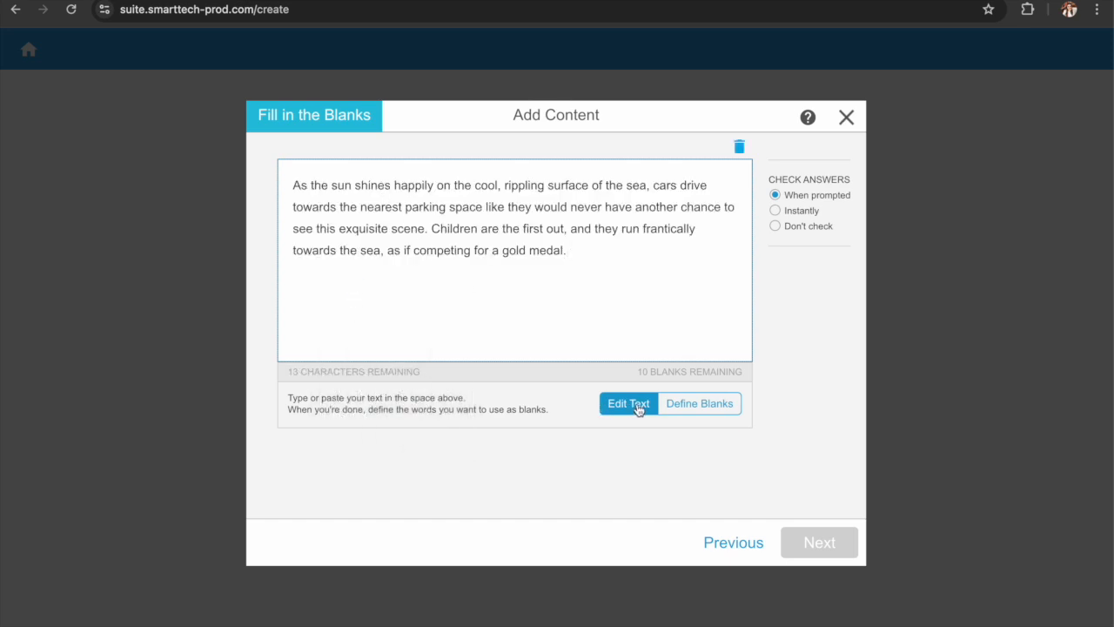
# Define the words happily, another, exquisite and medal as the blanks in the pasted paragraph.
pyautogui.click(697, 405)
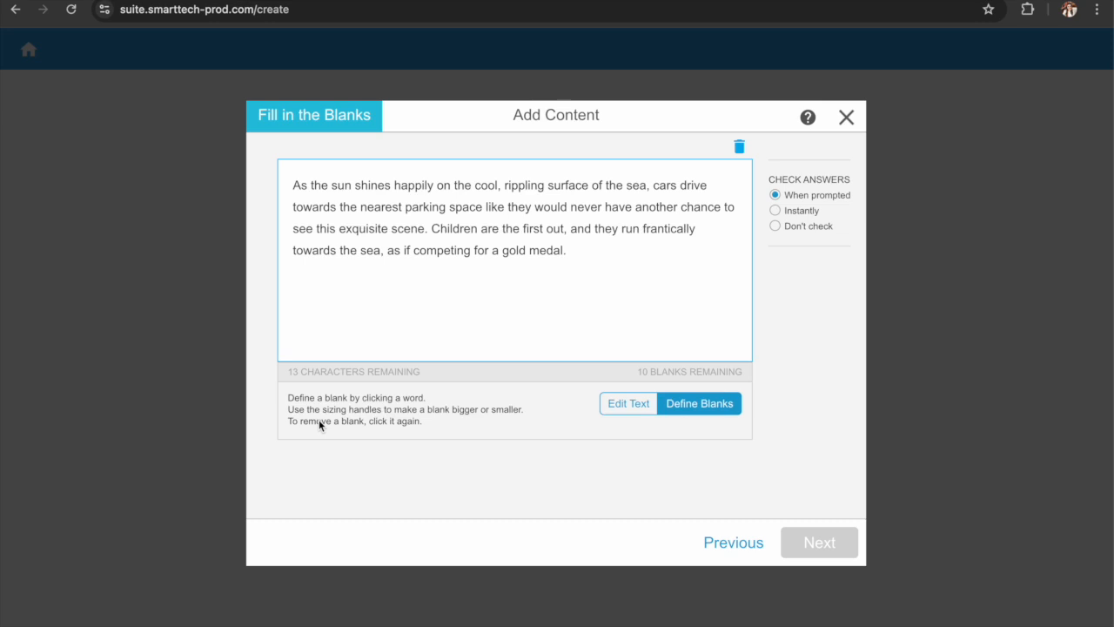
pyautogui.click(418, 187)
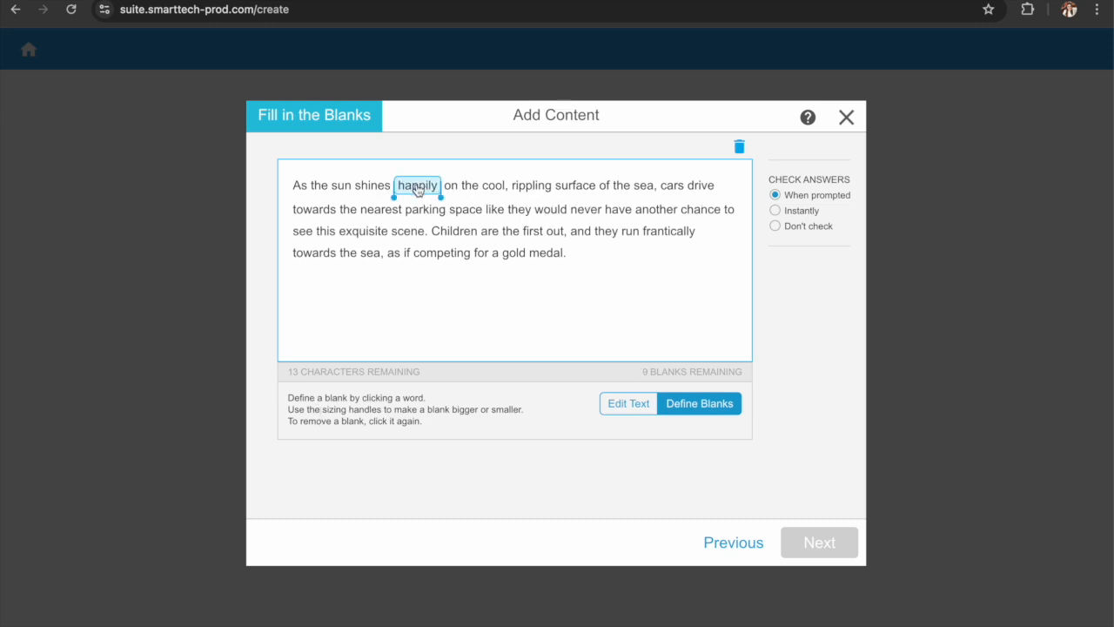
pyautogui.click(659, 212)
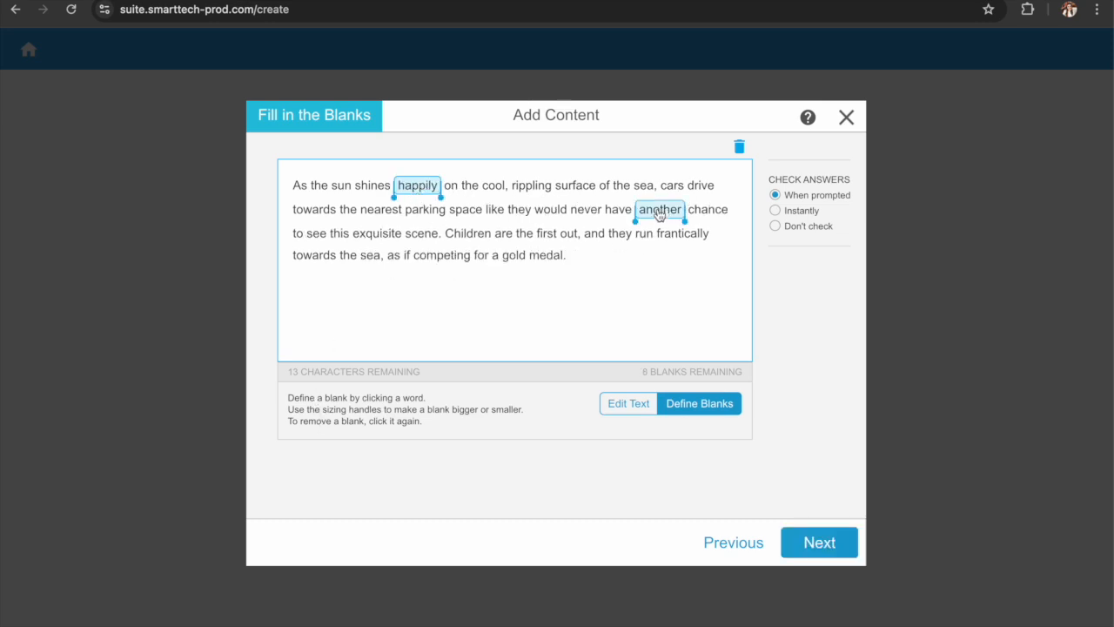
pyautogui.click(376, 236)
pyautogui.click(555, 258)
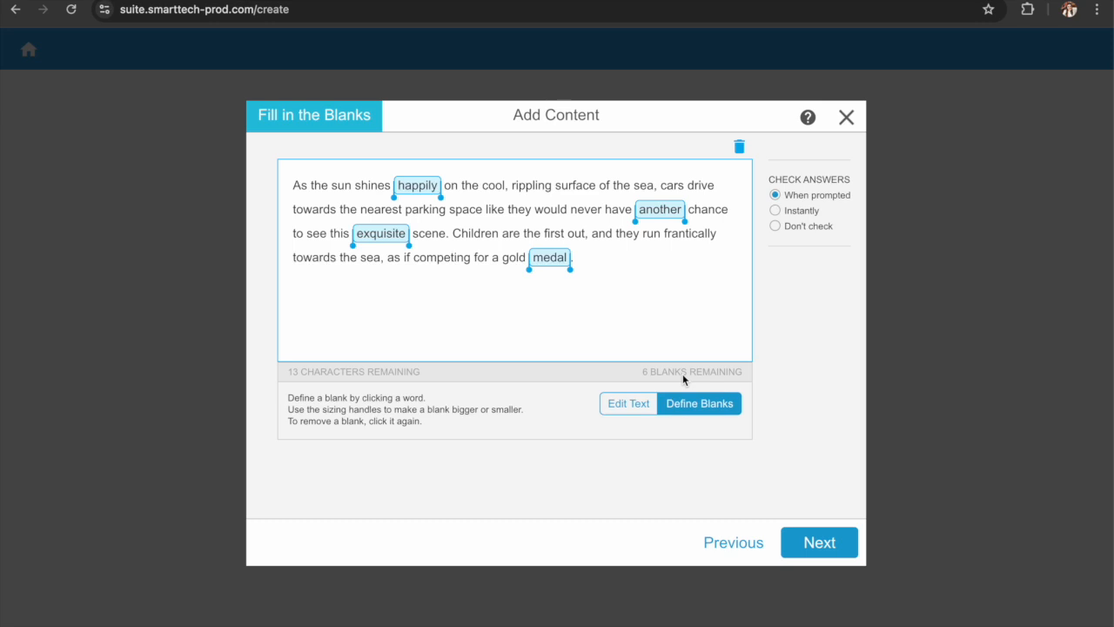
# Continue to the theme selection, choose the Monsters theme and finish creating the activity.
pyautogui.click(821, 543)
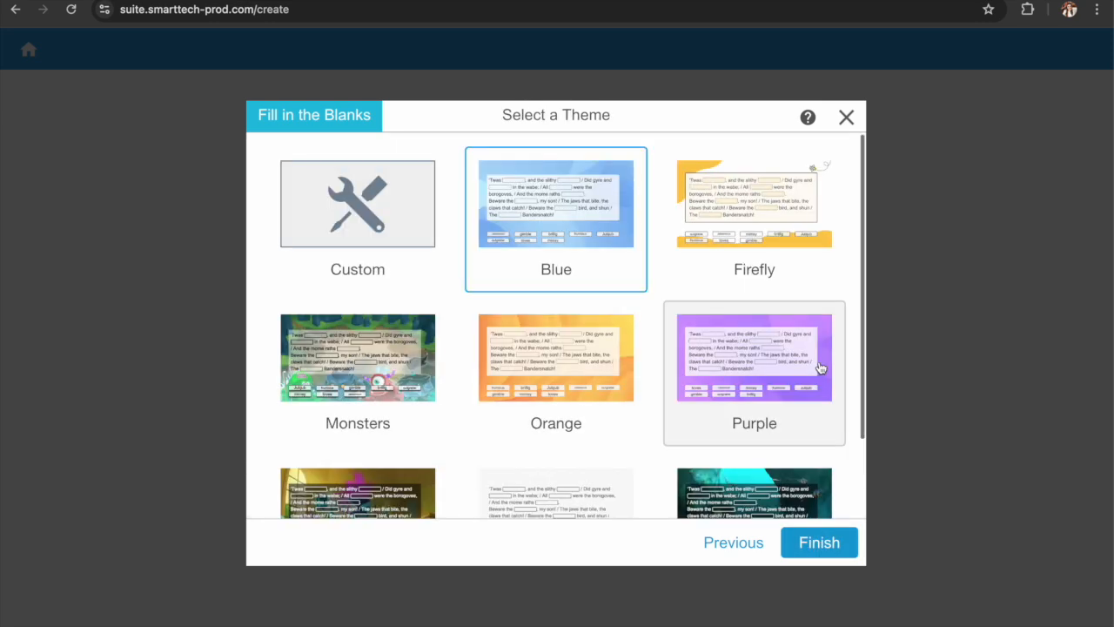
pyautogui.scroll(-2, 736, 418)
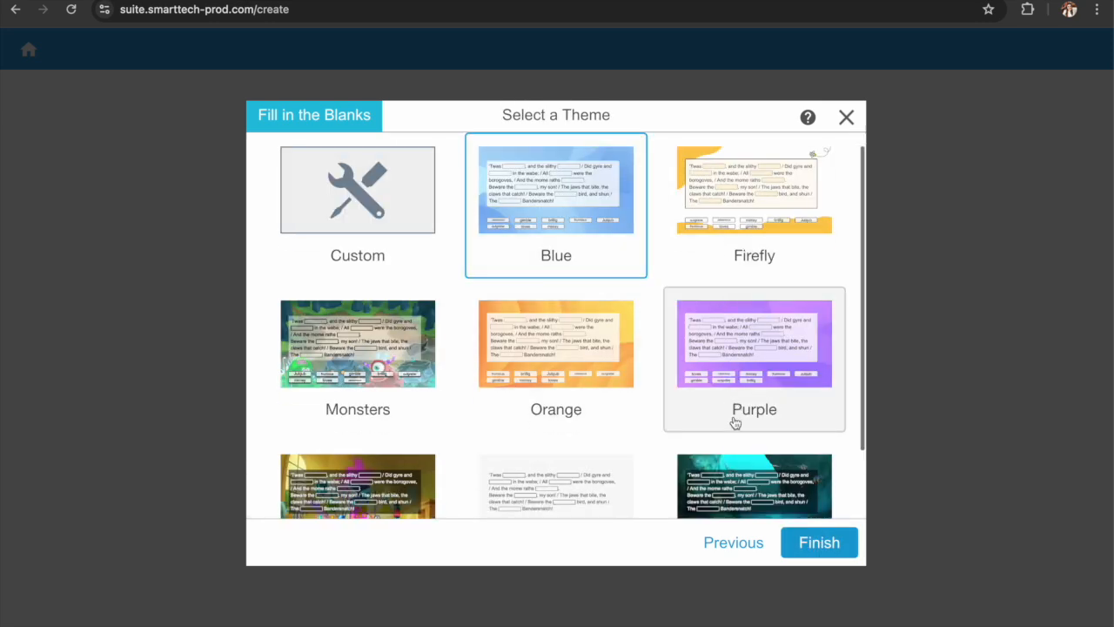
pyautogui.scroll(2, 736, 423)
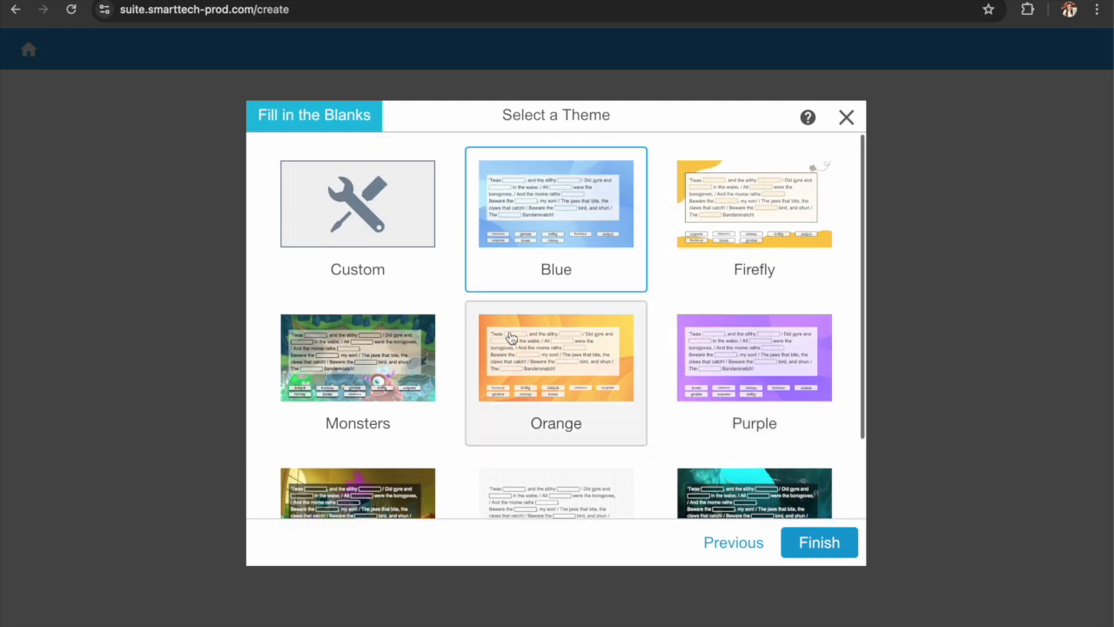
pyautogui.click(379, 360)
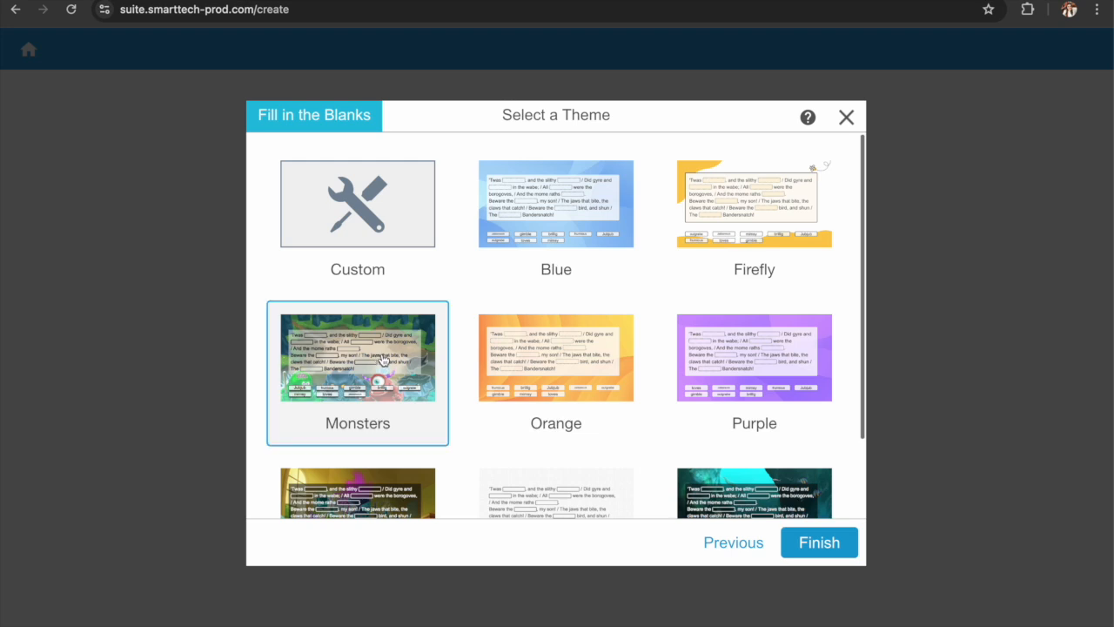
pyautogui.click(805, 542)
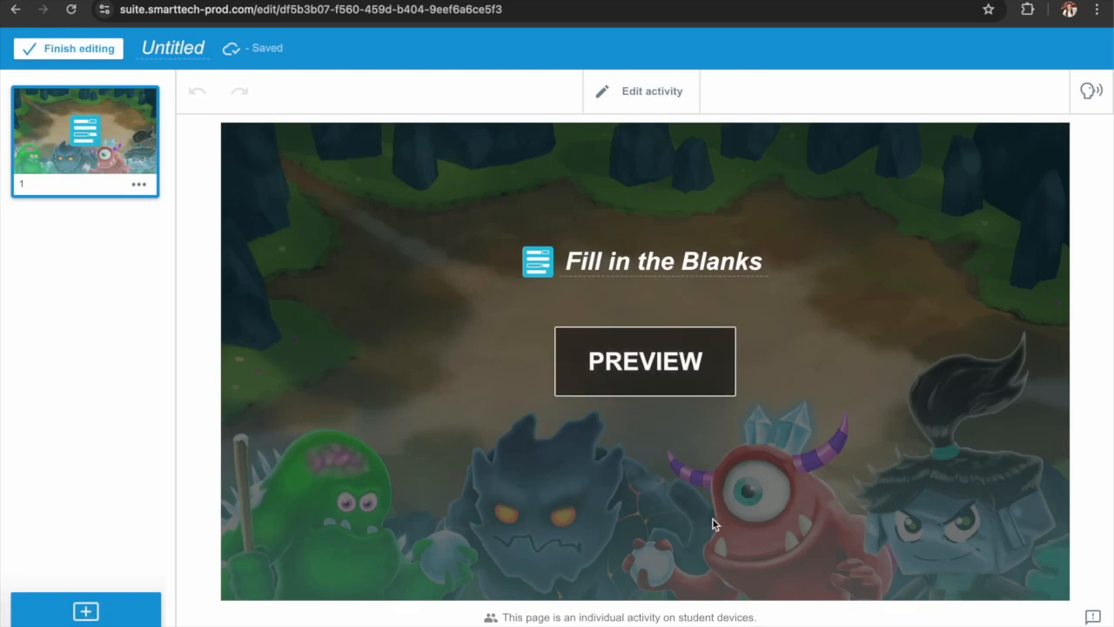
# Preview the activity, filling the blanks in text order with another, happily, medal and exquisite, check the answers and close the preview.
pyautogui.click(681, 381)
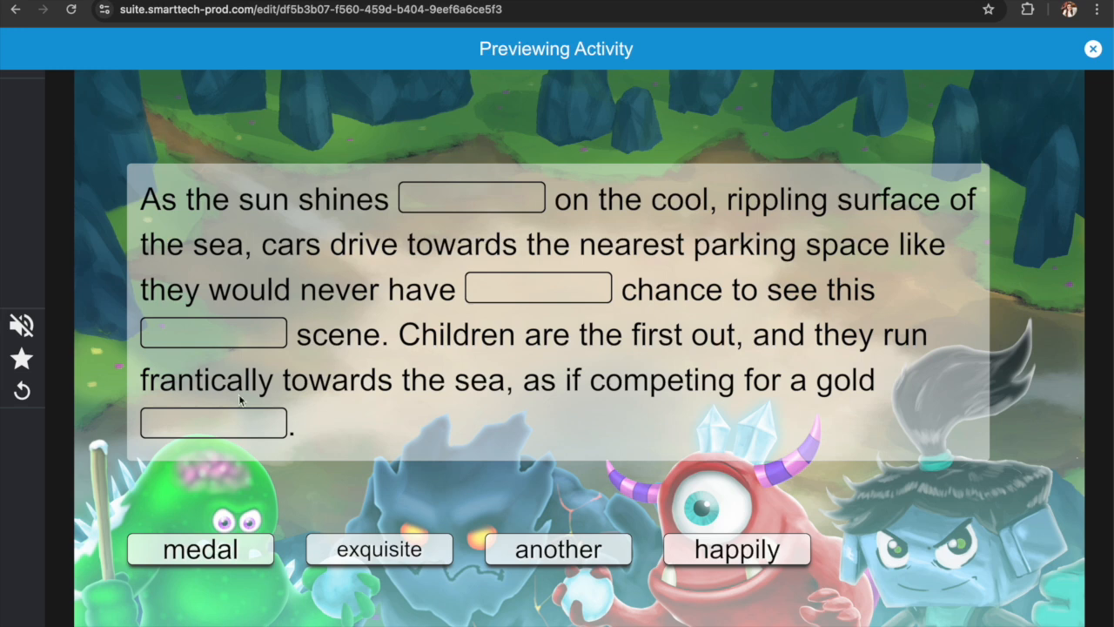
pyautogui.moveTo(219, 554); pyautogui.dragTo(288, 339)
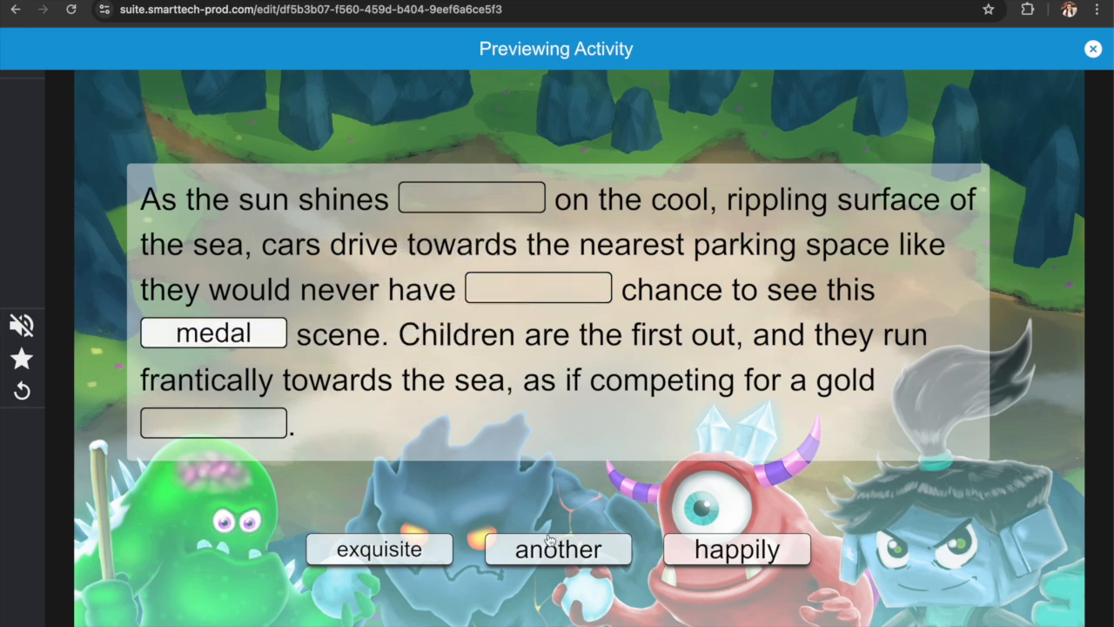
pyautogui.moveTo(558, 549); pyautogui.dragTo(492, 195)
pyautogui.moveTo(709, 553); pyautogui.dragTo(547, 291)
pyautogui.moveTo(396, 557); pyautogui.dragTo(226, 433)
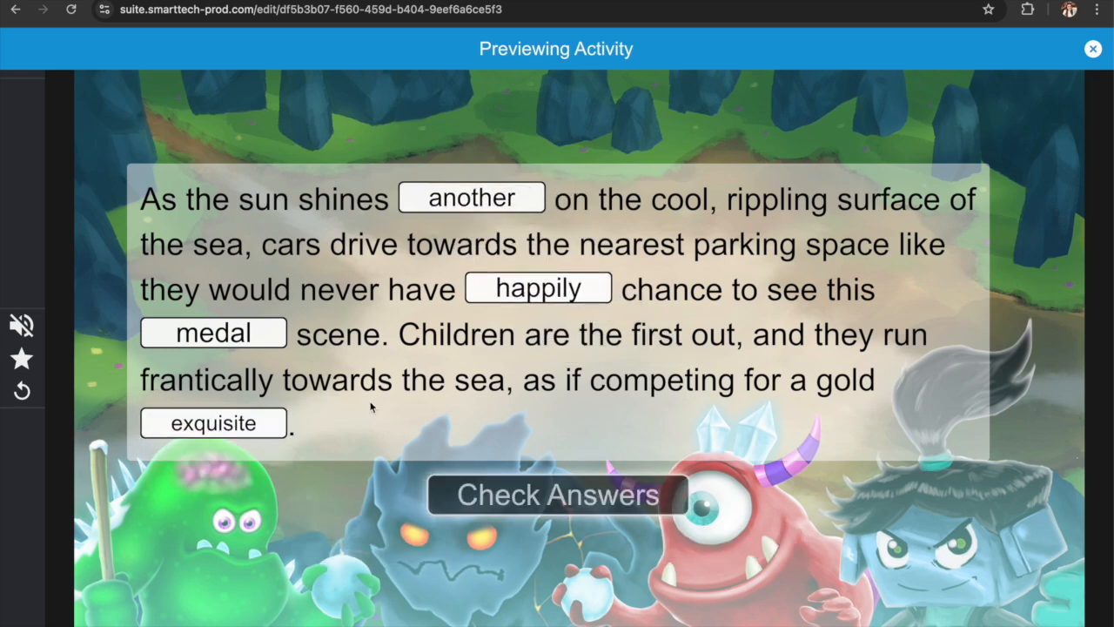
pyautogui.click(546, 497)
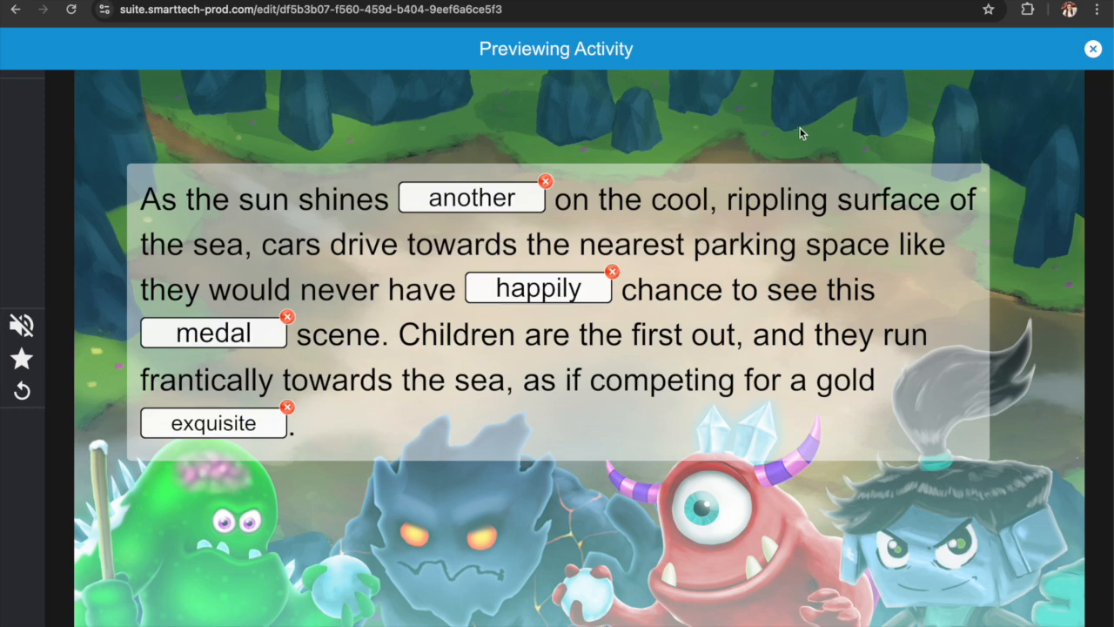
pyautogui.click(1093, 50)
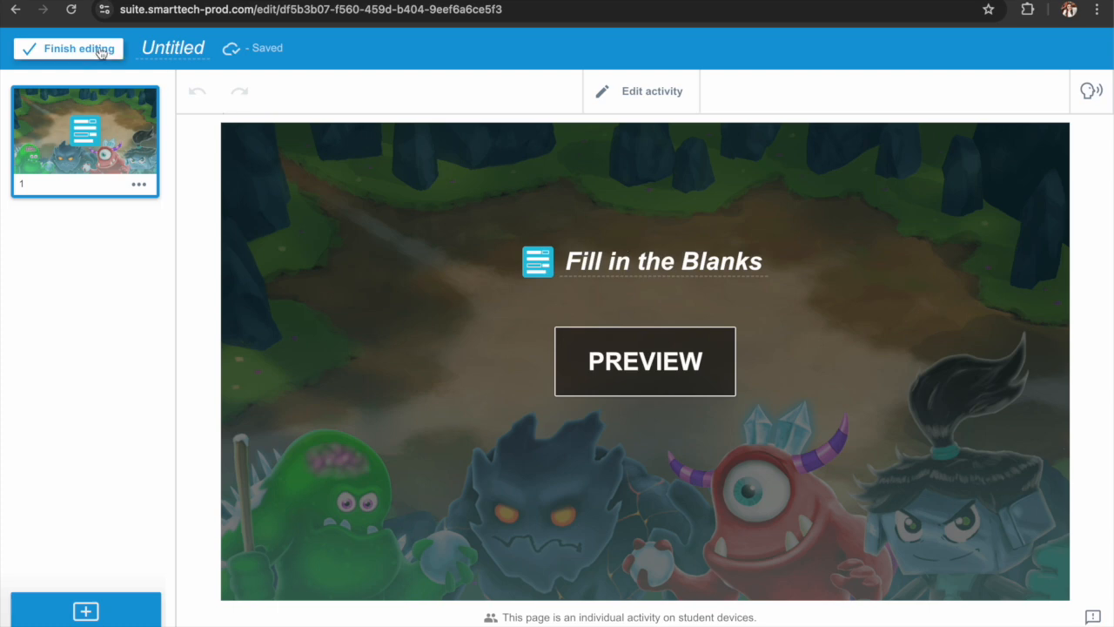
# Rename the untitled lesson as Setting of an Essay.
pyautogui.click(182, 50)
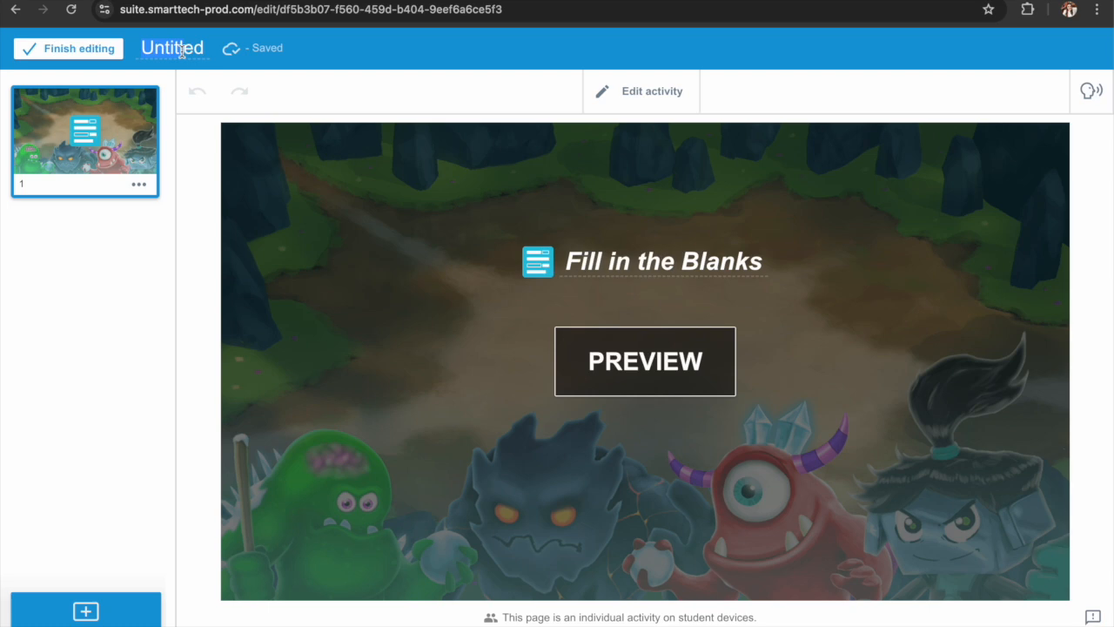
pyautogui.press('BackSpace')
pyautogui.press('BackSpace')
pyautogui.press('BackSpace')
pyautogui.press('BackSpace')
pyautogui.press('BackSpace')
pyautogui.press('BackSpace')
pyautogui.press('Delete')
pyautogui.press('Delete')
pyautogui.write('Set')
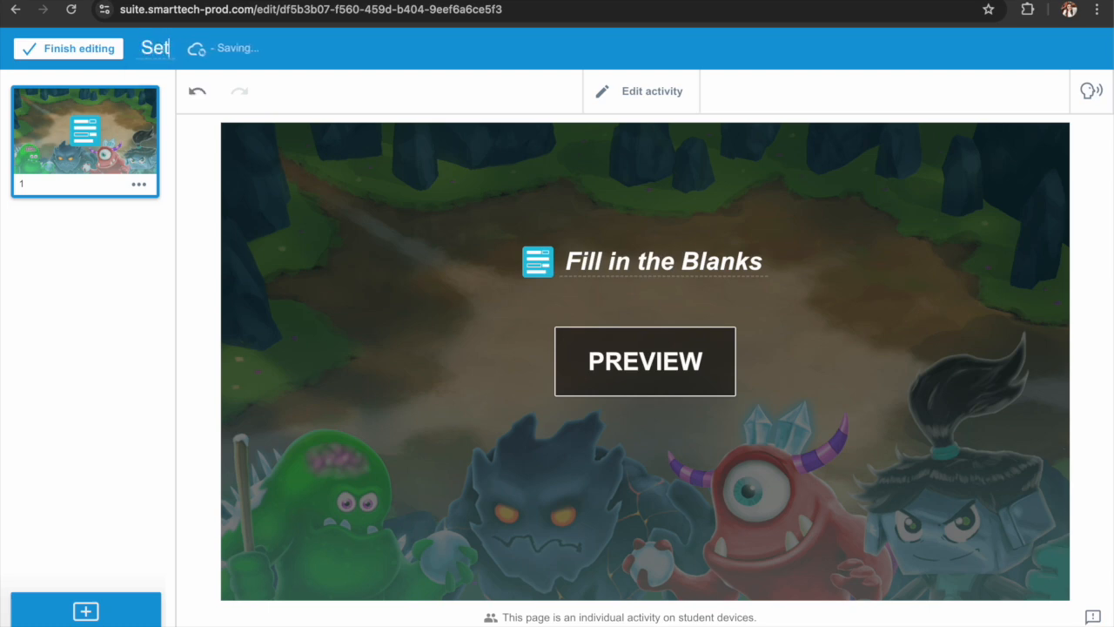
pyautogui.write('ting of an Essay')
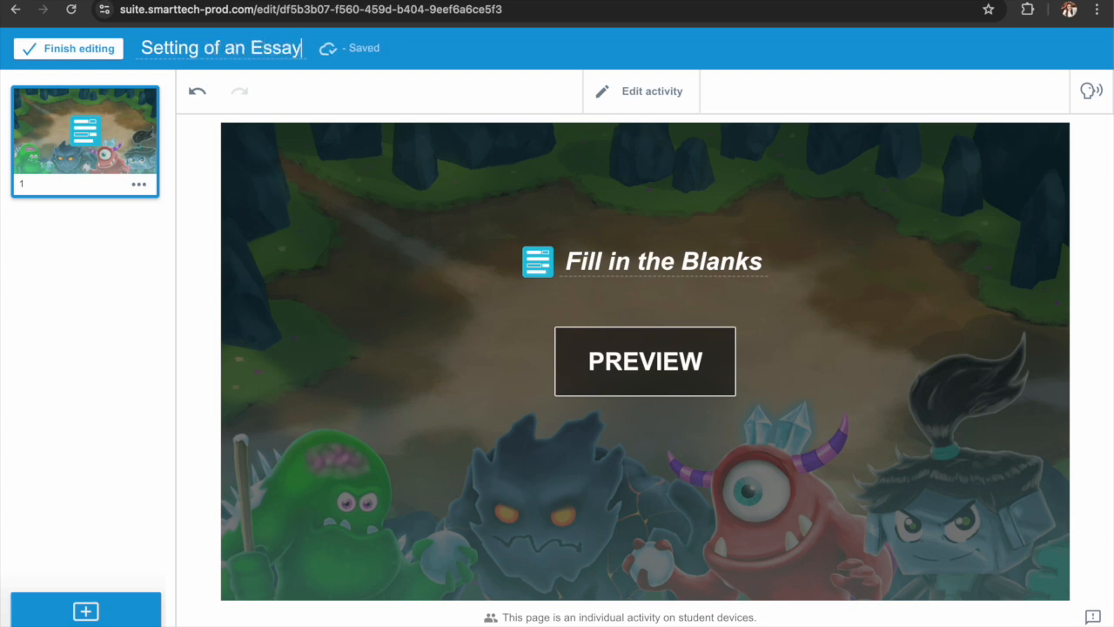
# Finish editing the lesson and review its entry among the recent items in My Library.
pyautogui.click(105, 54)
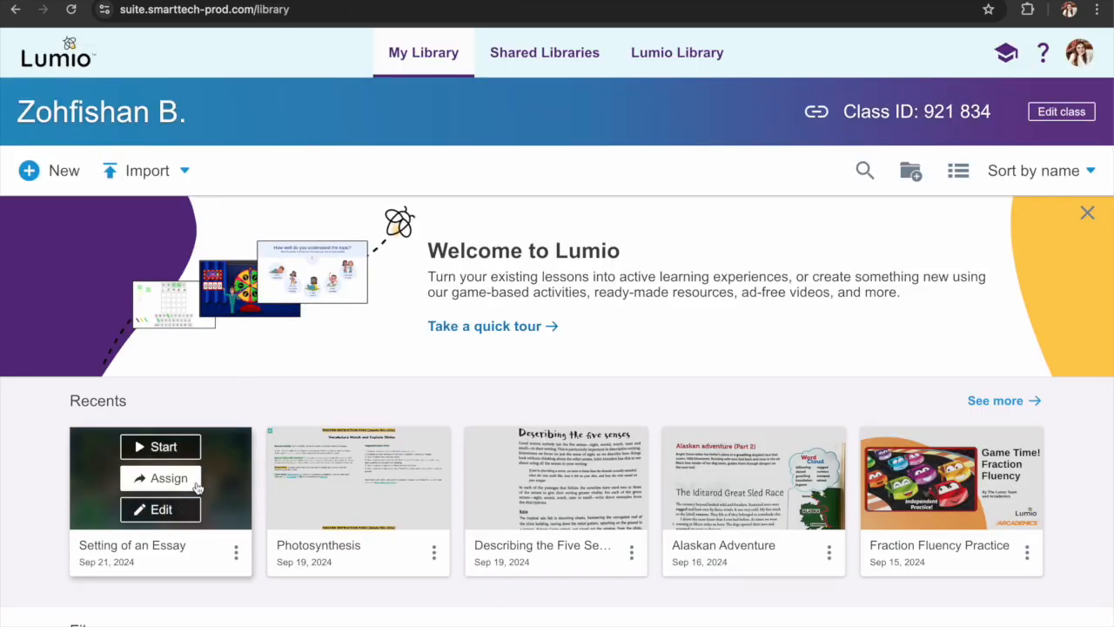
pyautogui.scroll(-1, 54, 494)
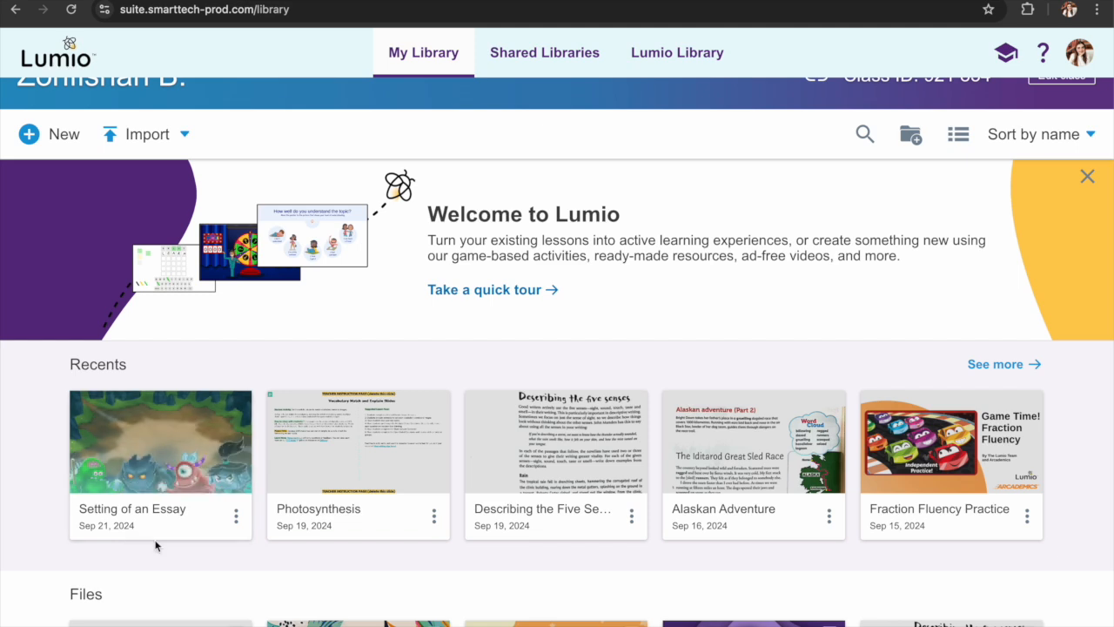
pyautogui.moveTo(152, 527)
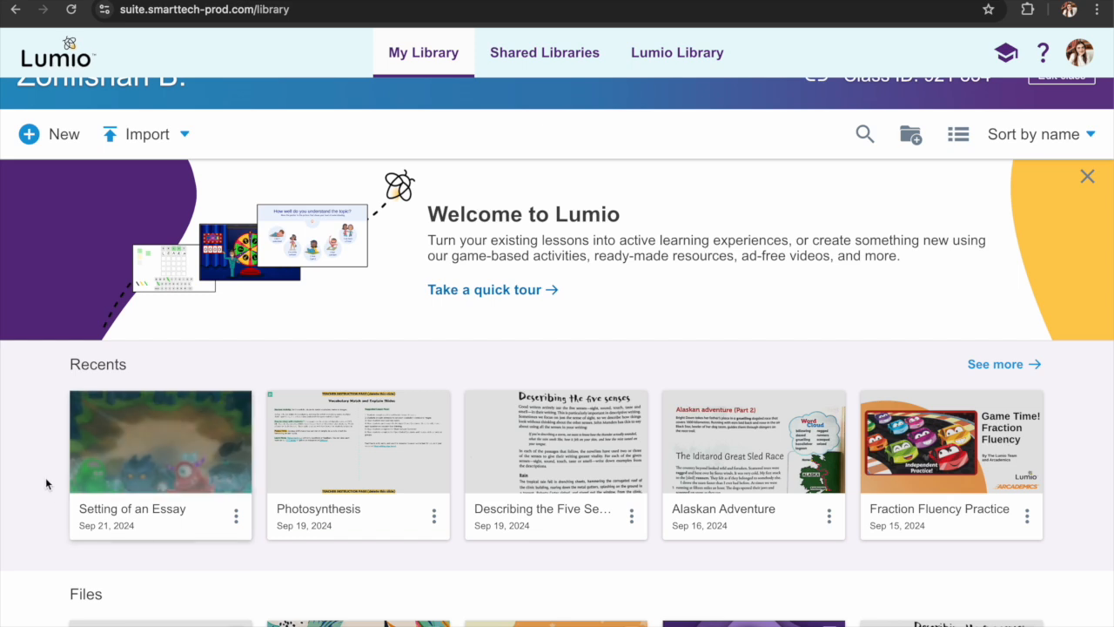
pyautogui.scroll(1, 45, 477)
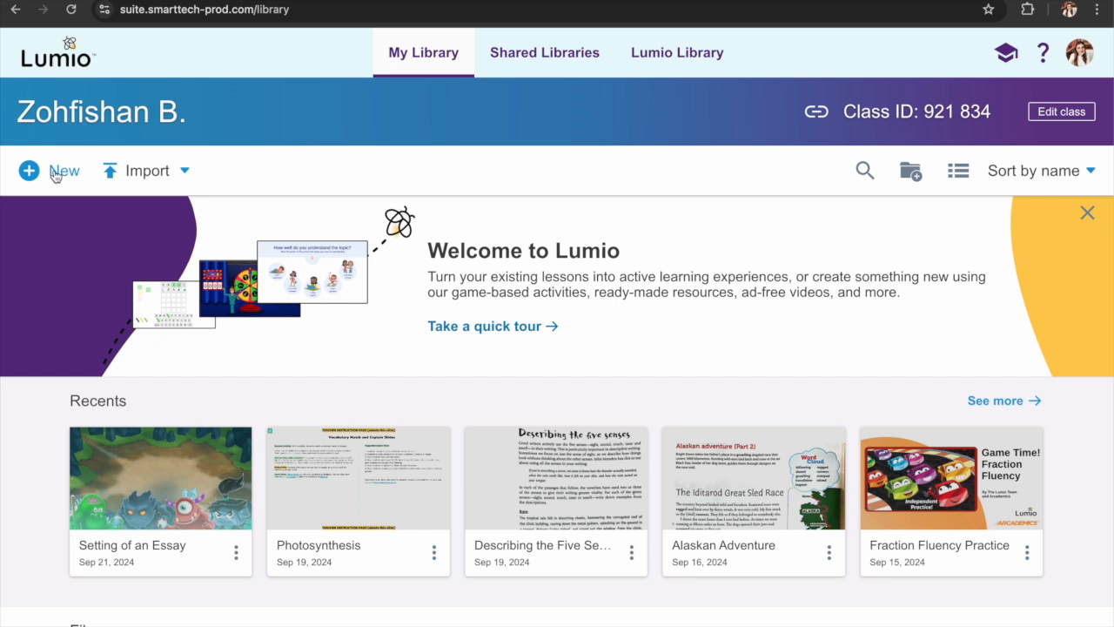
# Start a new lesson by importing Alaskan Adventure.pdf from the computer's Comprehension folder and adding both of its pages.
pyautogui.click(55, 173)
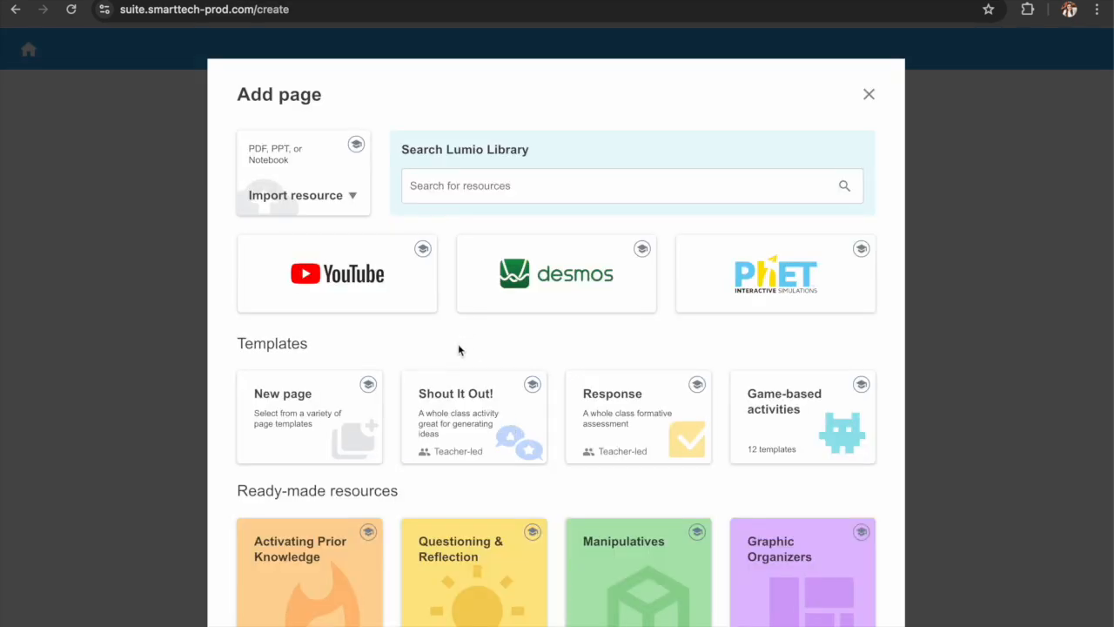
pyautogui.click(321, 200)
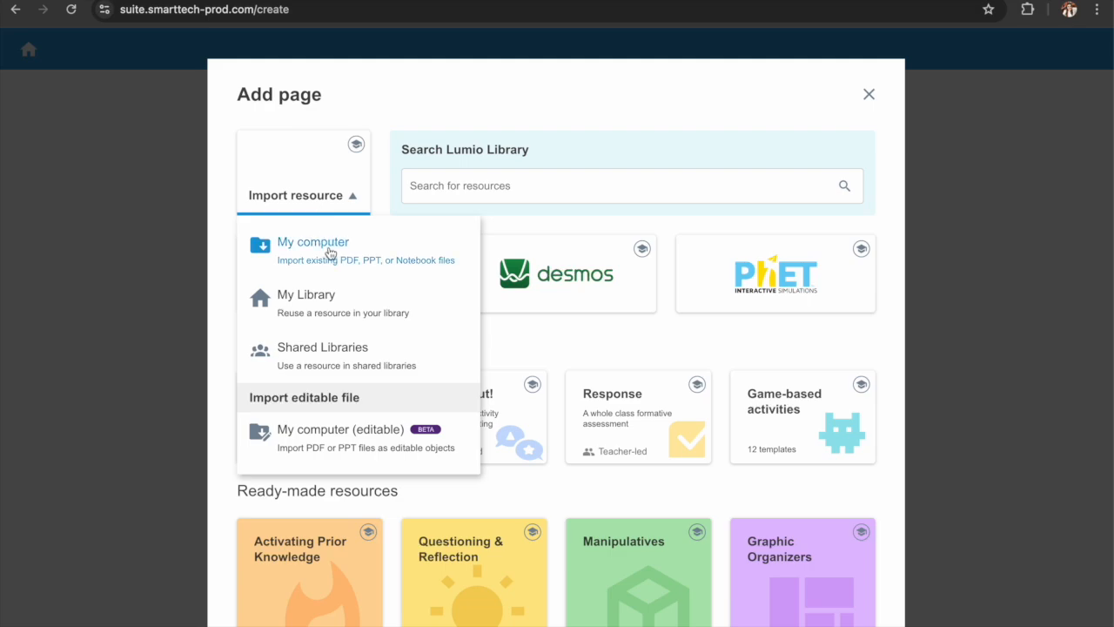
pyautogui.click(330, 253)
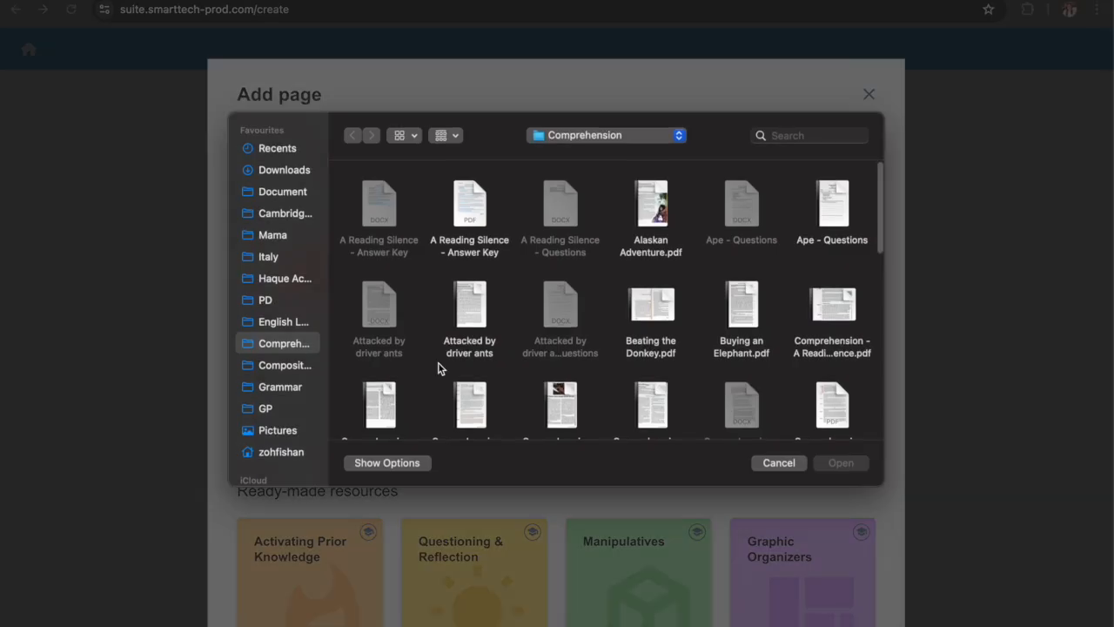
pyautogui.scroll(-1, 530, 313)
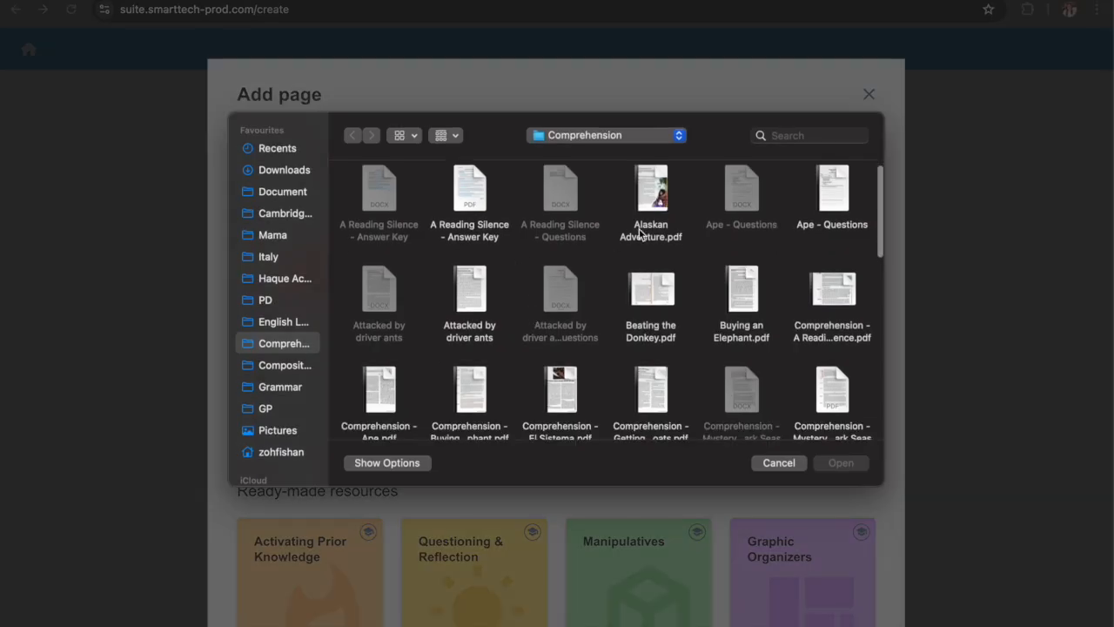
pyautogui.click(656, 185)
pyautogui.click(841, 462)
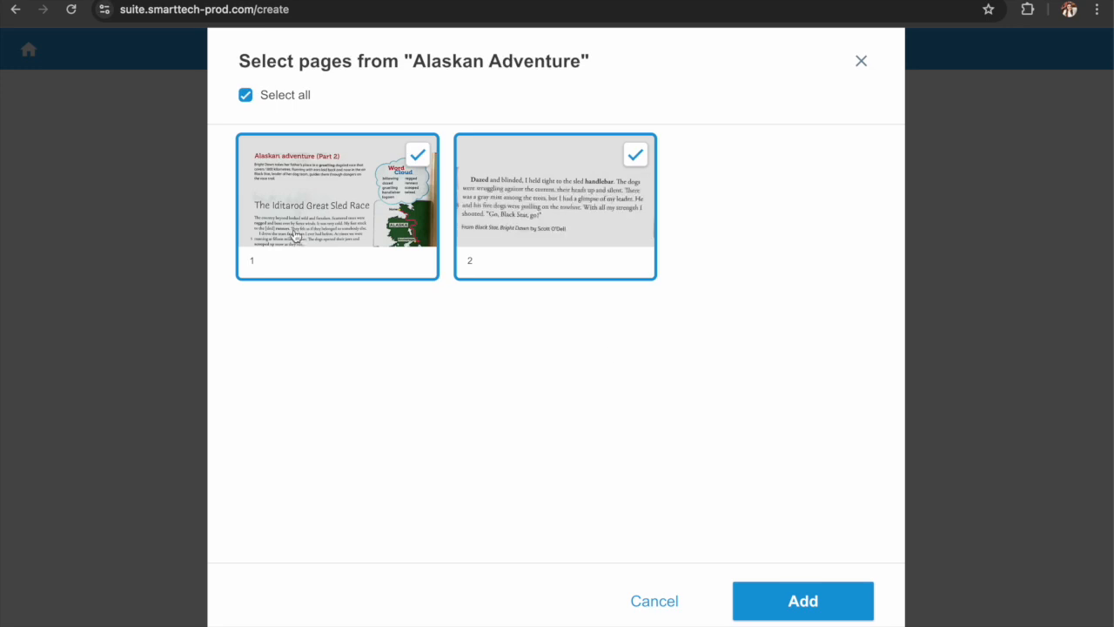
pyautogui.click(796, 604)
pyautogui.click(792, 608)
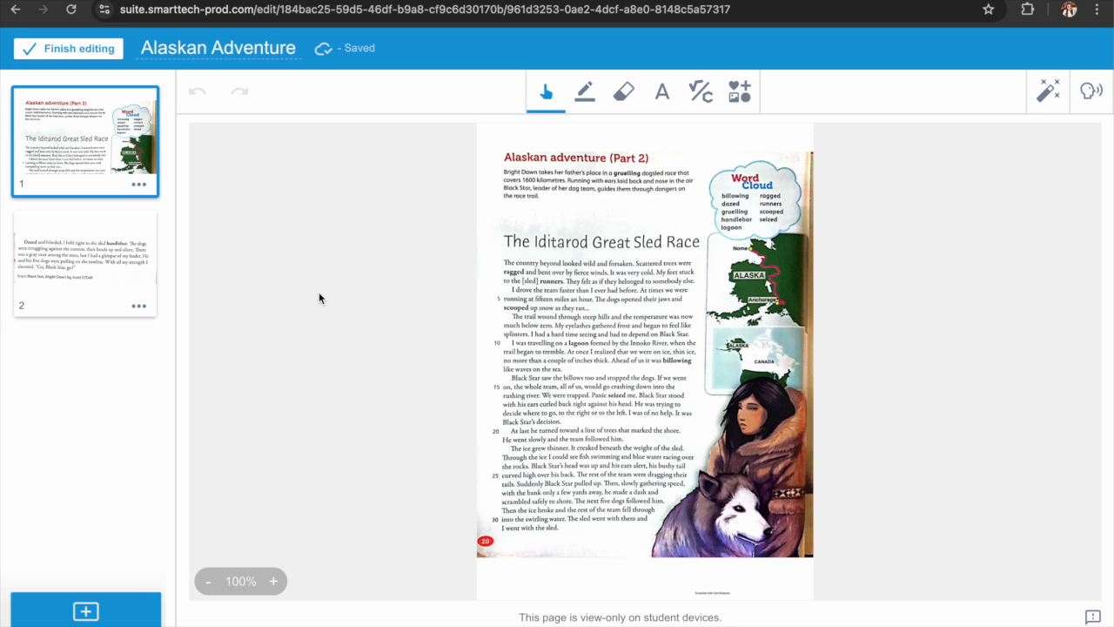
# Examine the pen, text and sticker tools available for annotating the first Alaskan Adventure page, leaving no text box behind.
pyautogui.click(584, 91)
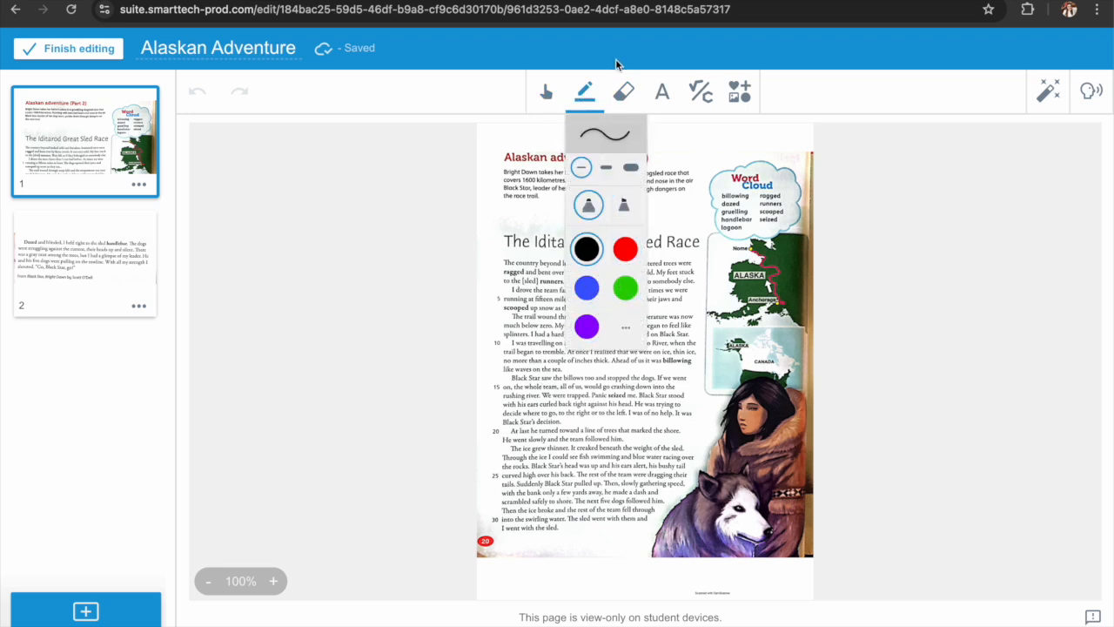
pyautogui.click(668, 94)
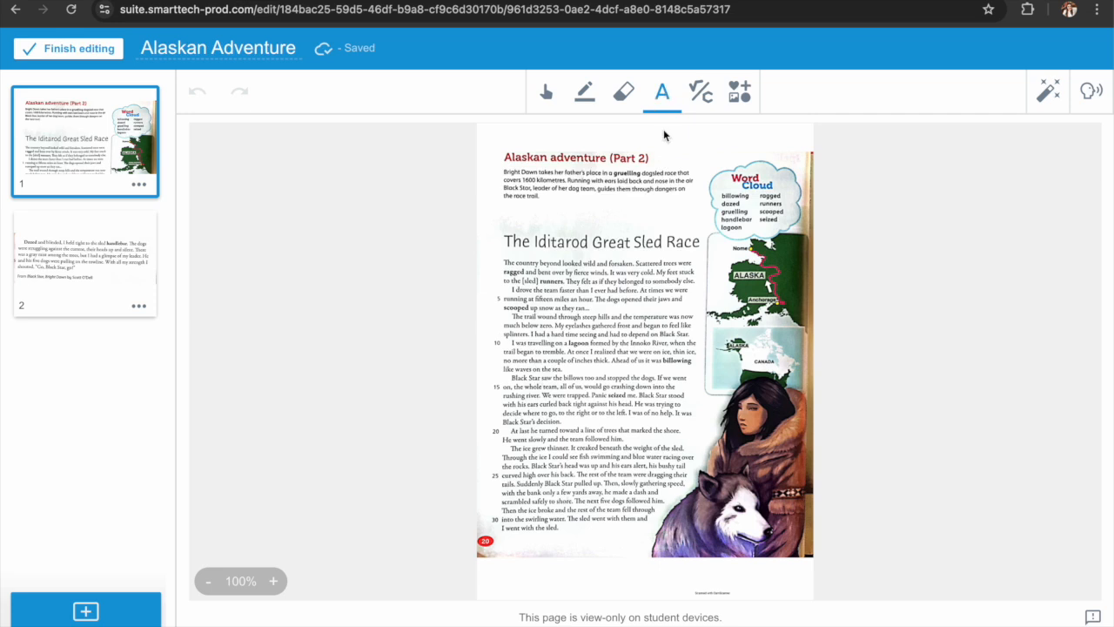
pyautogui.click(739, 94)
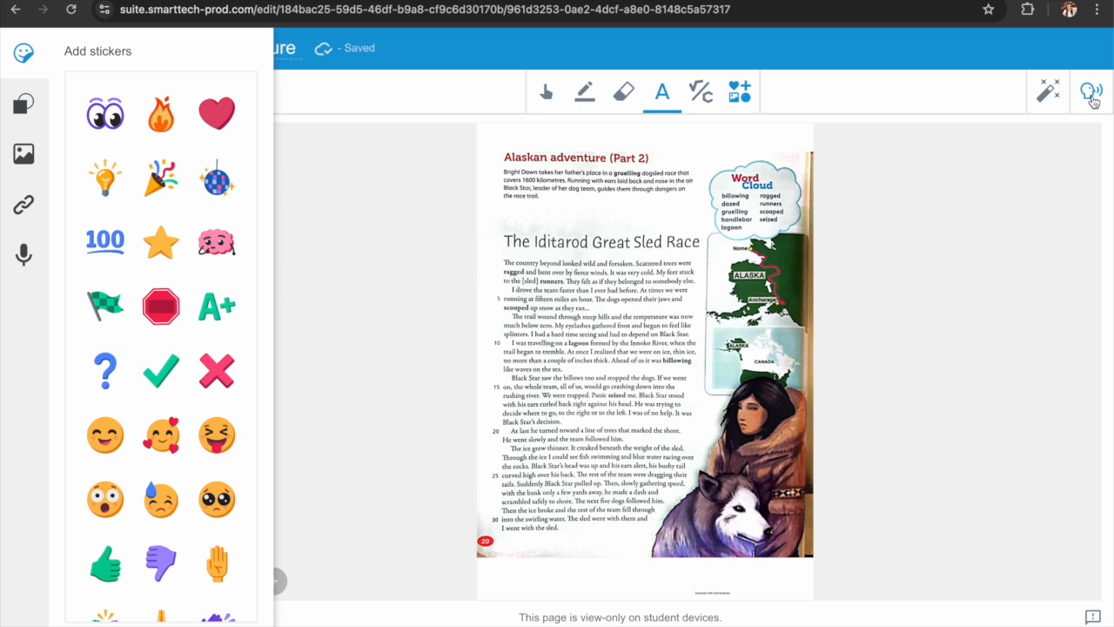
pyautogui.click(877, 237)
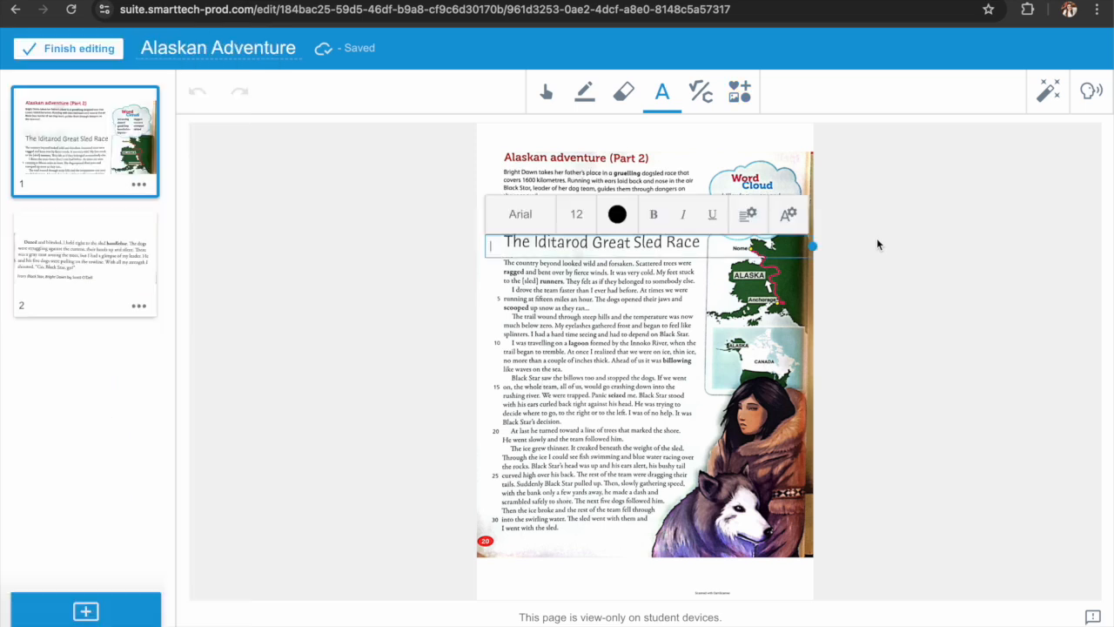
pyautogui.click(867, 232)
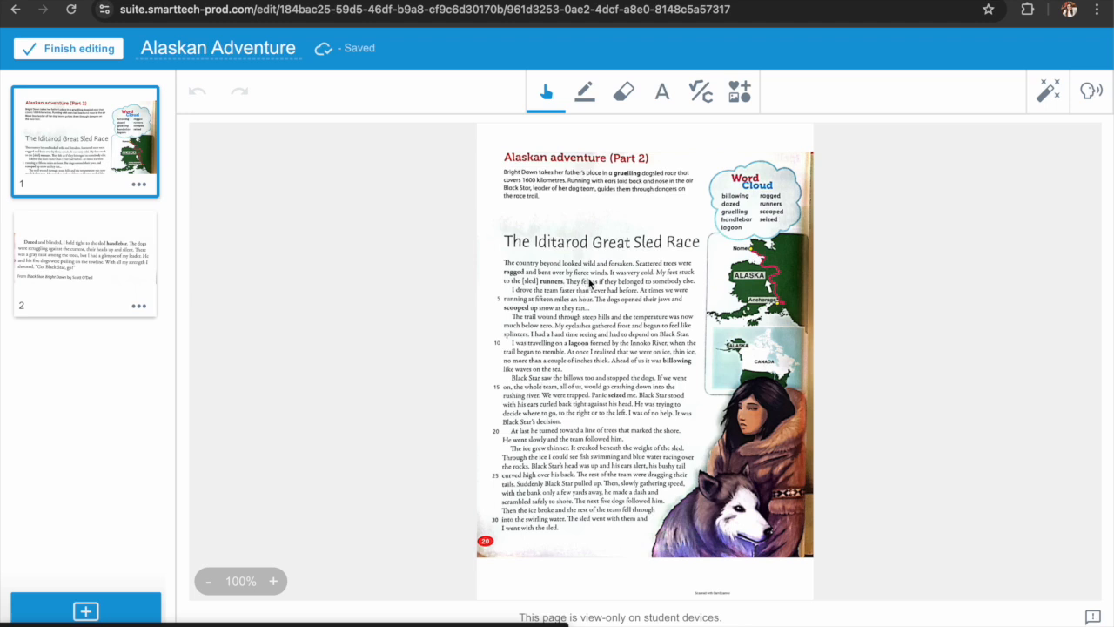
# Convert both Alaskan Adventure pages to Individual Handout activities and finish editing the lesson.
pyautogui.click(1049, 97)
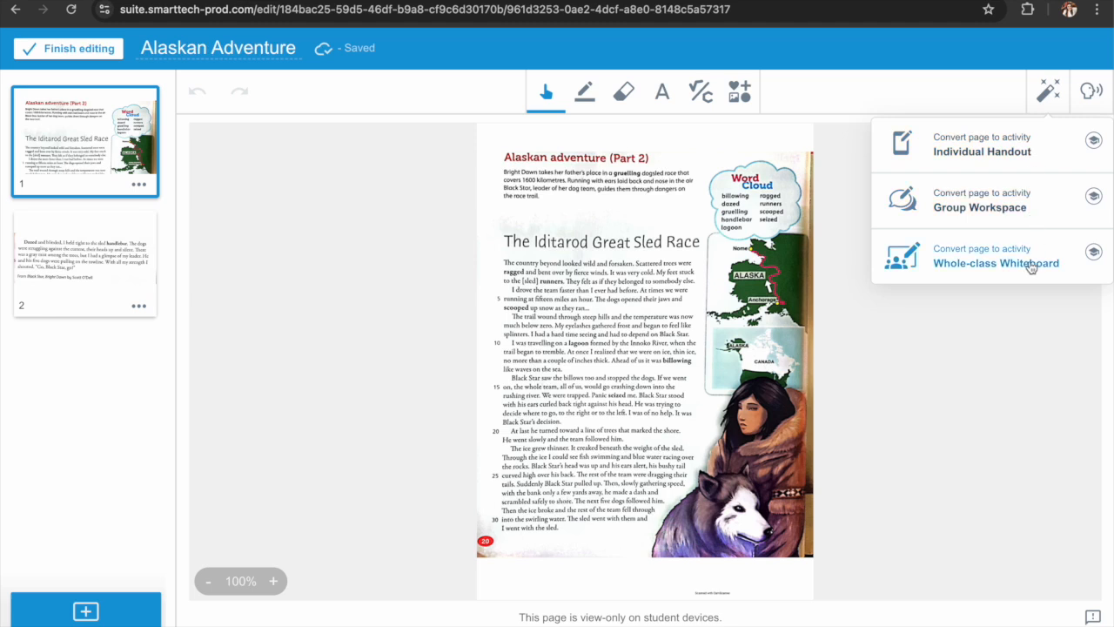
pyautogui.click(982, 151)
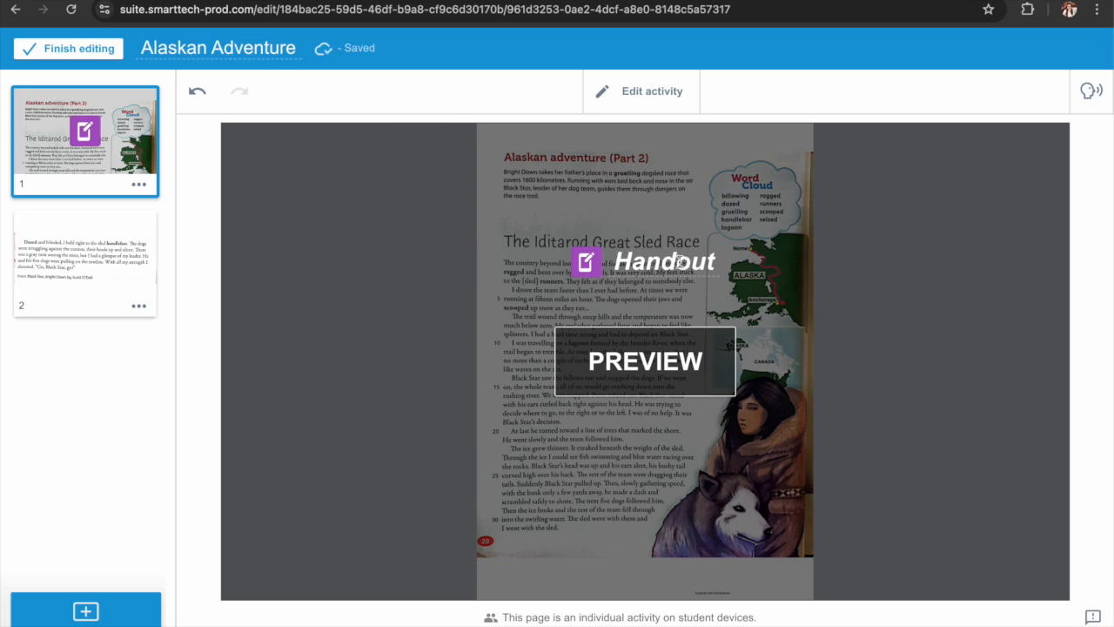
pyautogui.click(87, 250)
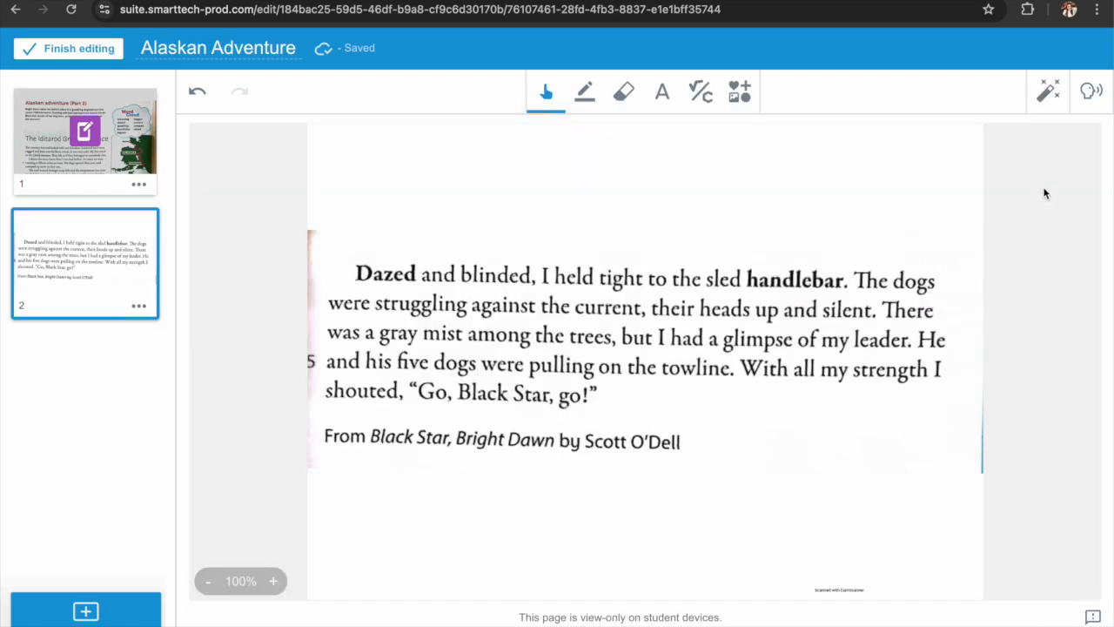
pyautogui.click(1047, 90)
pyautogui.click(1023, 146)
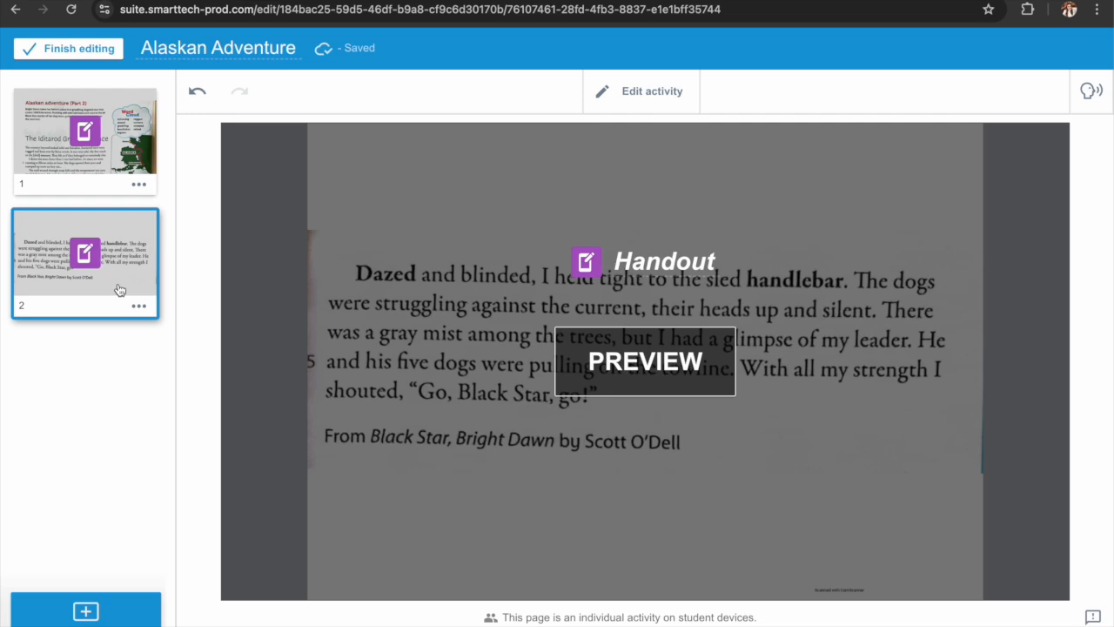
pyautogui.click(98, 50)
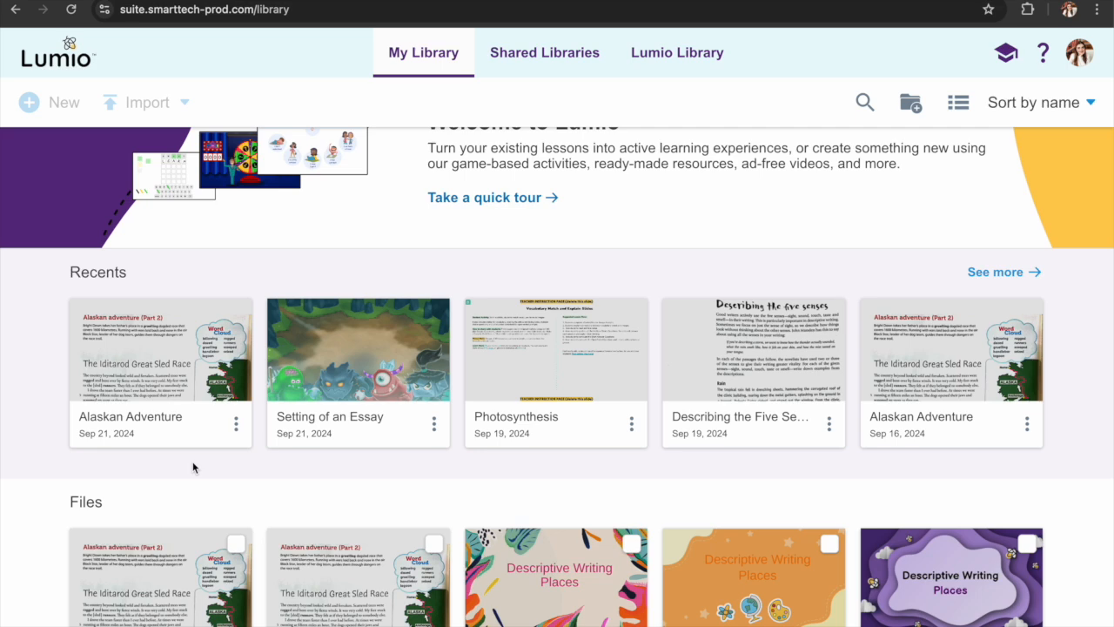
# Assign the recently edited Alaskan Adventure lesson for independent work, copying its student access link and dismissing the sharing dialog.
pyautogui.scroll(-1, 193, 467)
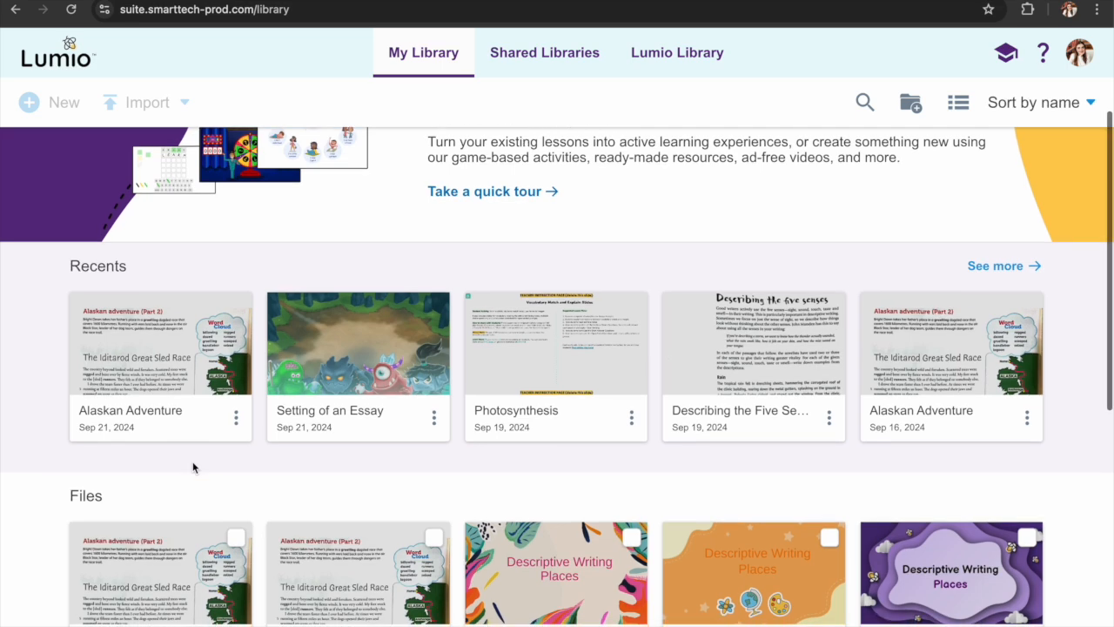
pyautogui.moveTo(188, 373)
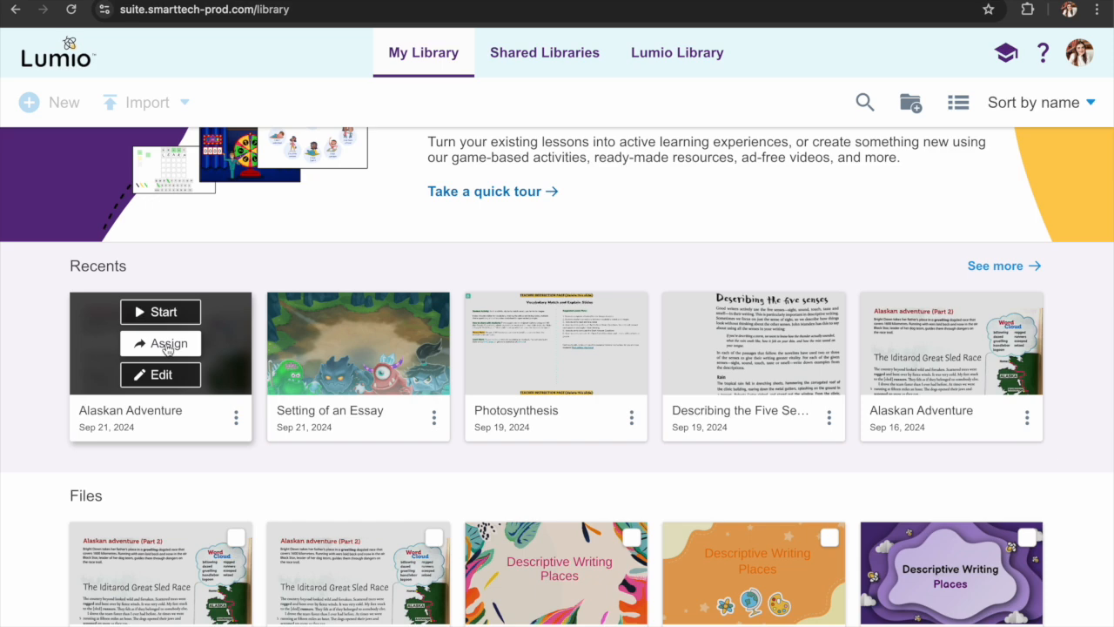
pyautogui.click(168, 344)
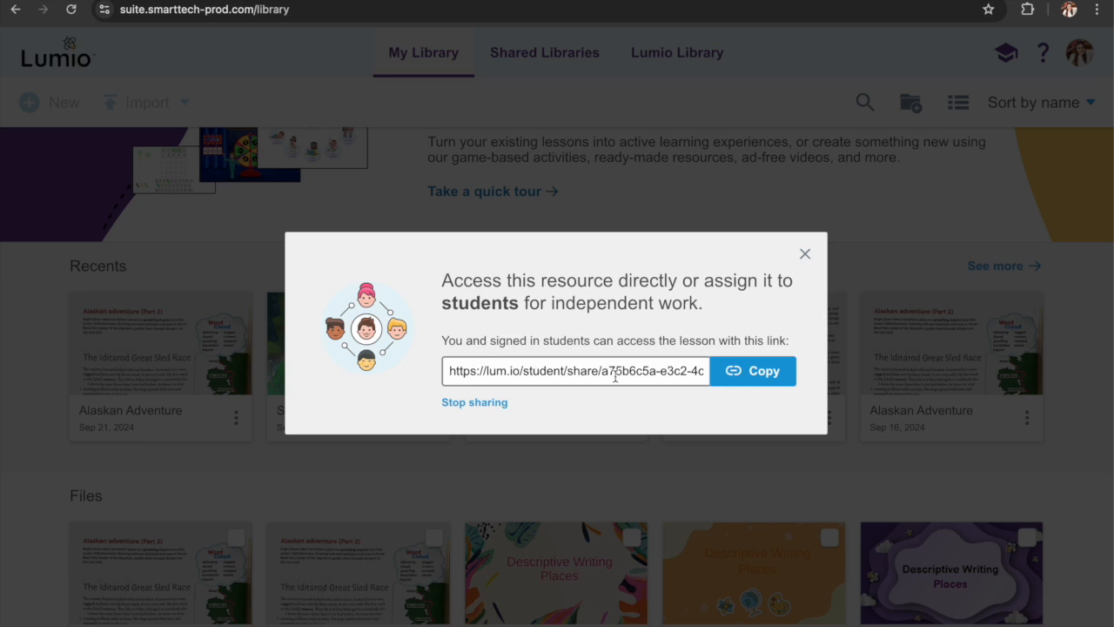
pyautogui.click(750, 371)
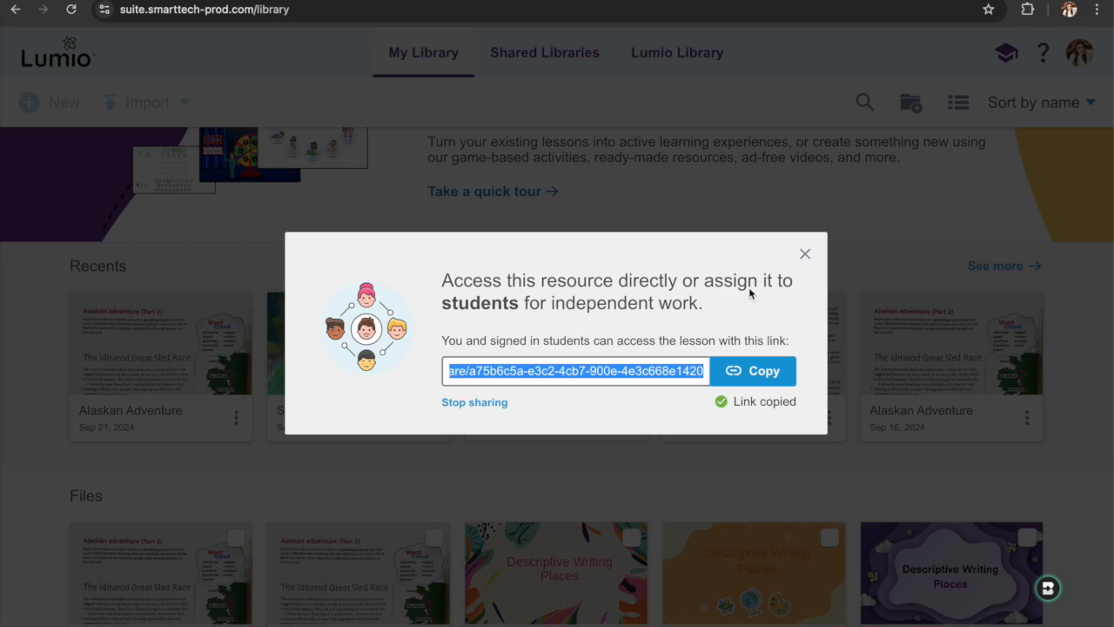
pyautogui.click(804, 253)
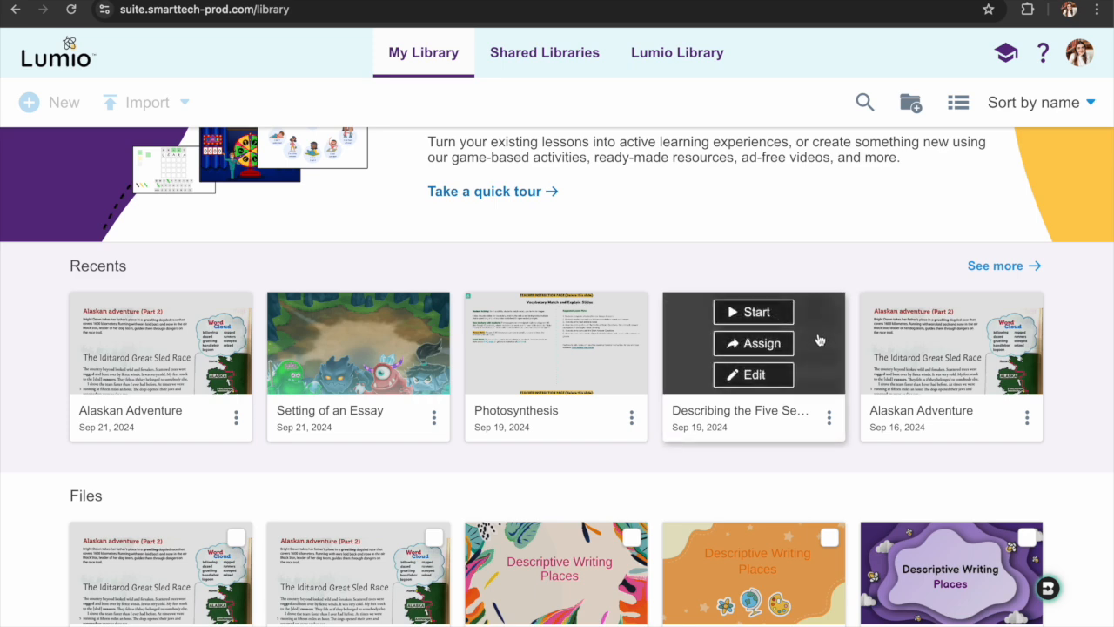
# Start the Describing the Five Senses lesson, review the student progress list for its handout, and return to My Library.
pyautogui.click(814, 339)
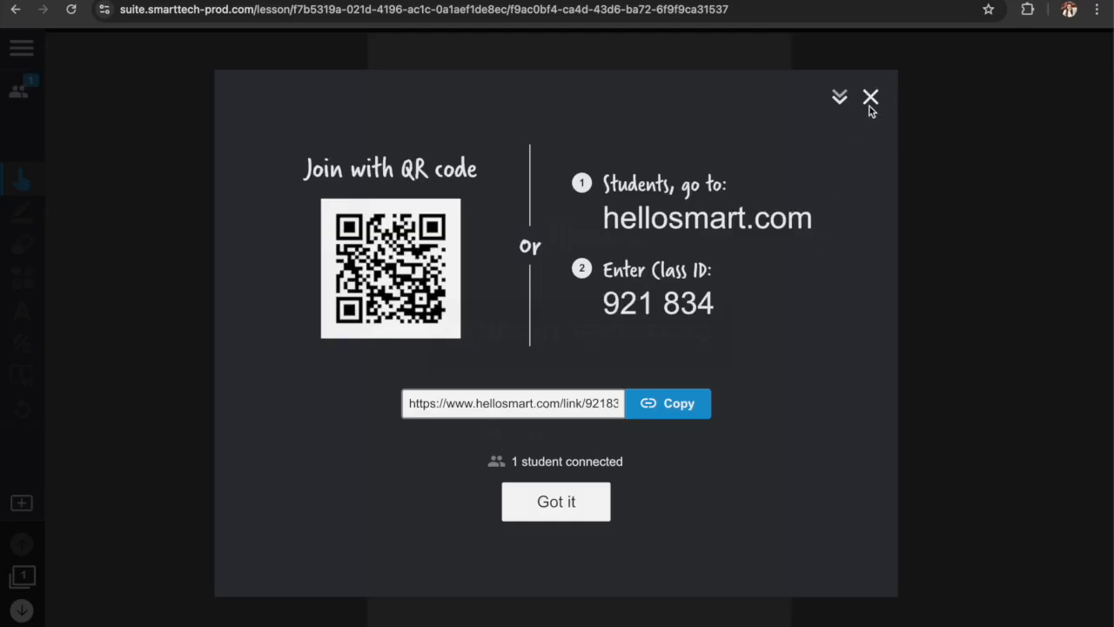
pyautogui.click(870, 100)
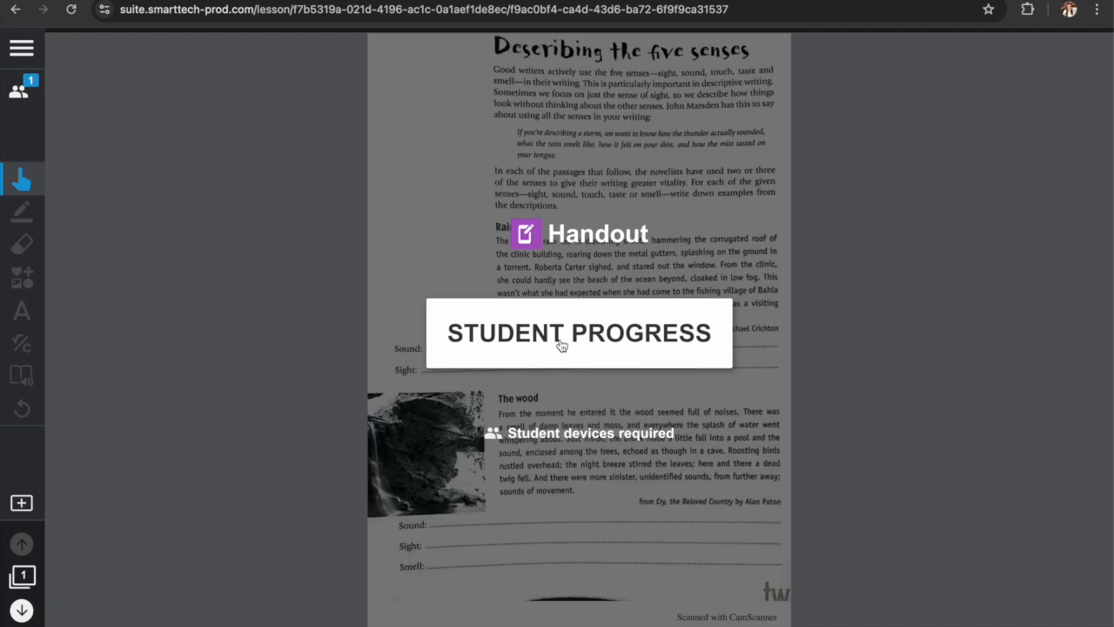
pyautogui.click(561, 345)
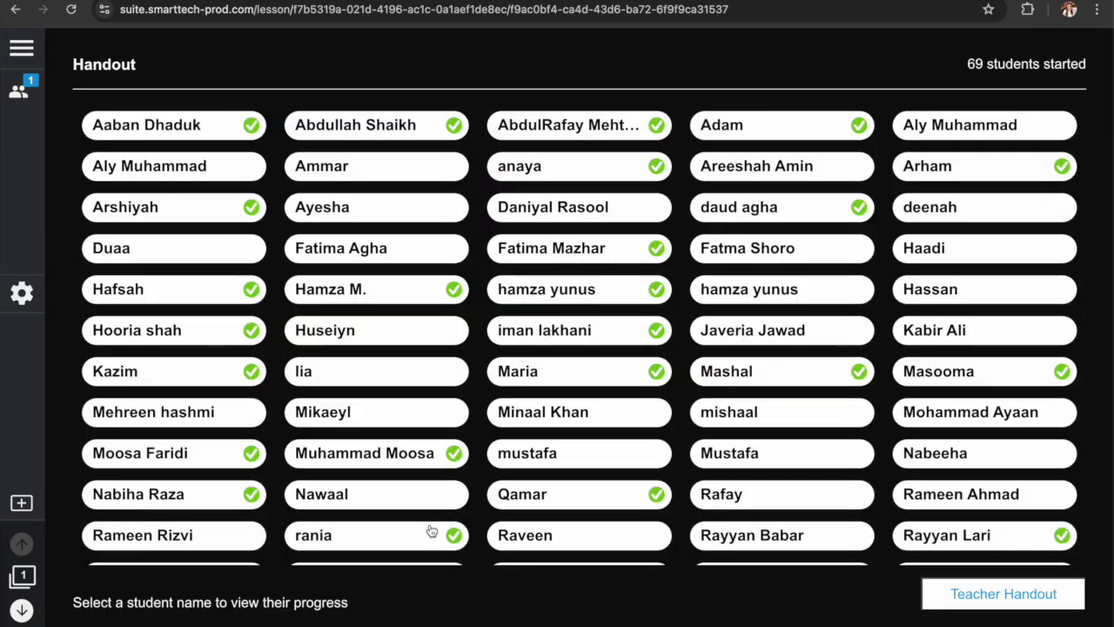
pyautogui.scroll(-3, 648, 409)
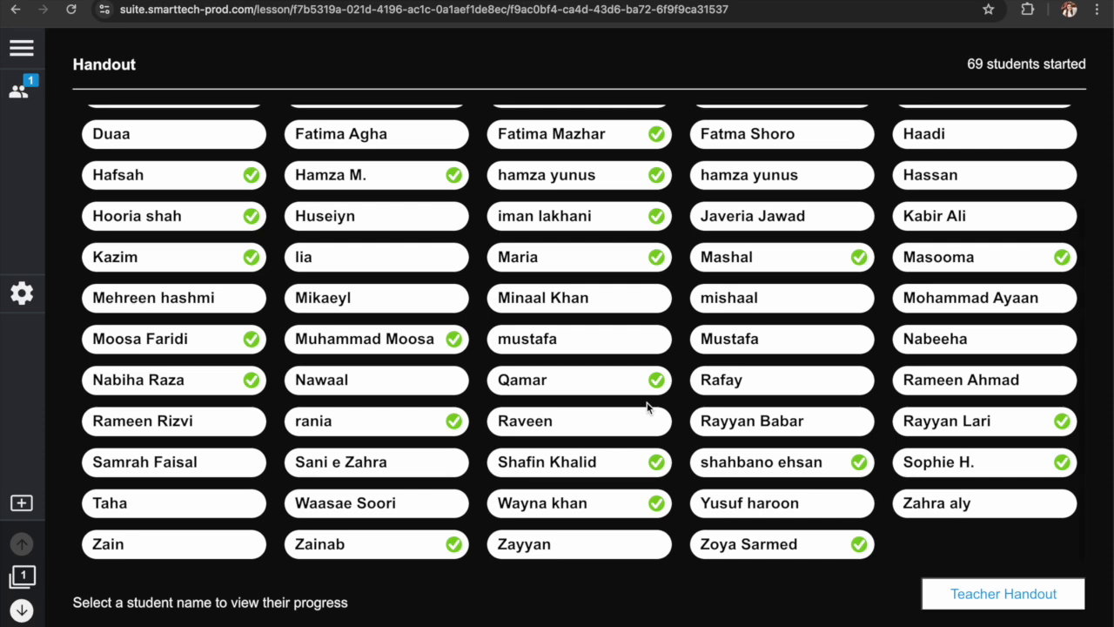
pyautogui.scroll(3, 649, 409)
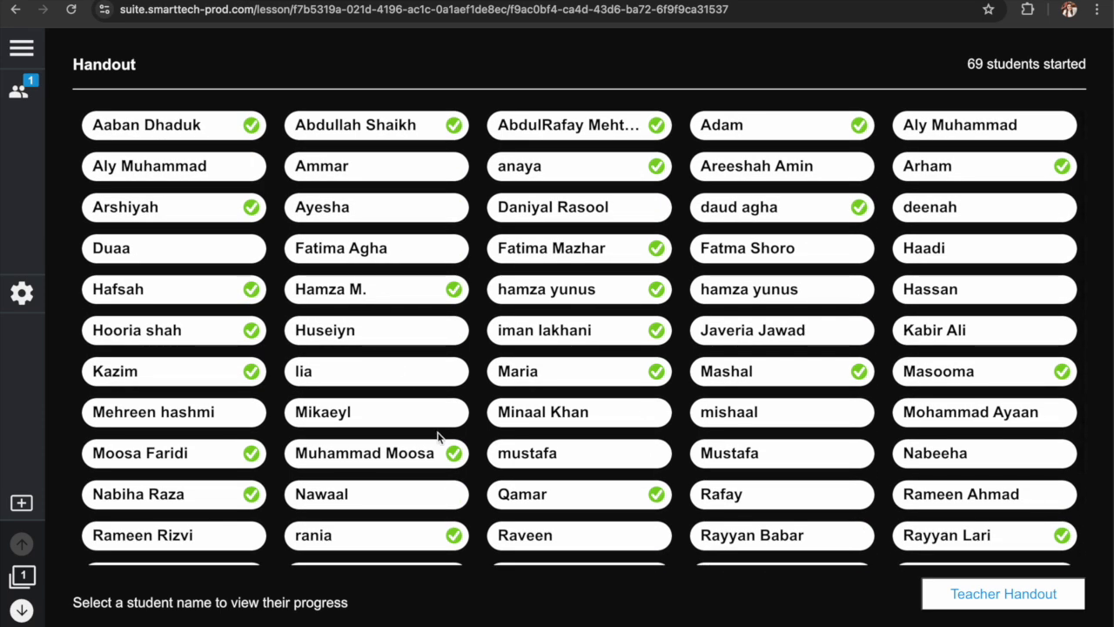
pyautogui.scroll(-3, 566, 446)
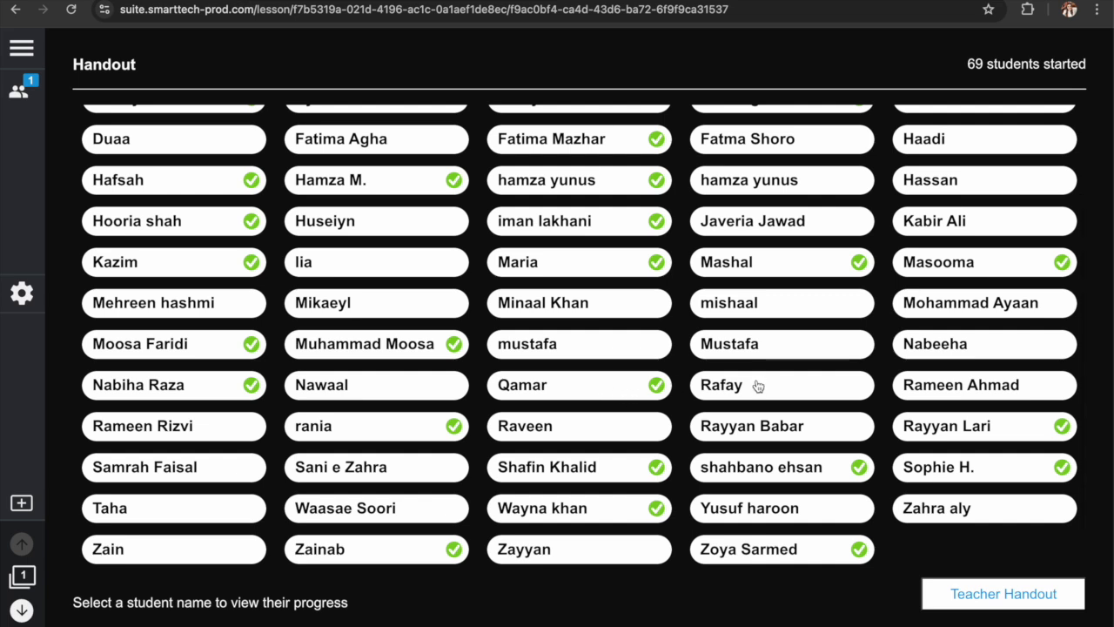
pyautogui.scroll(3, 679, 483)
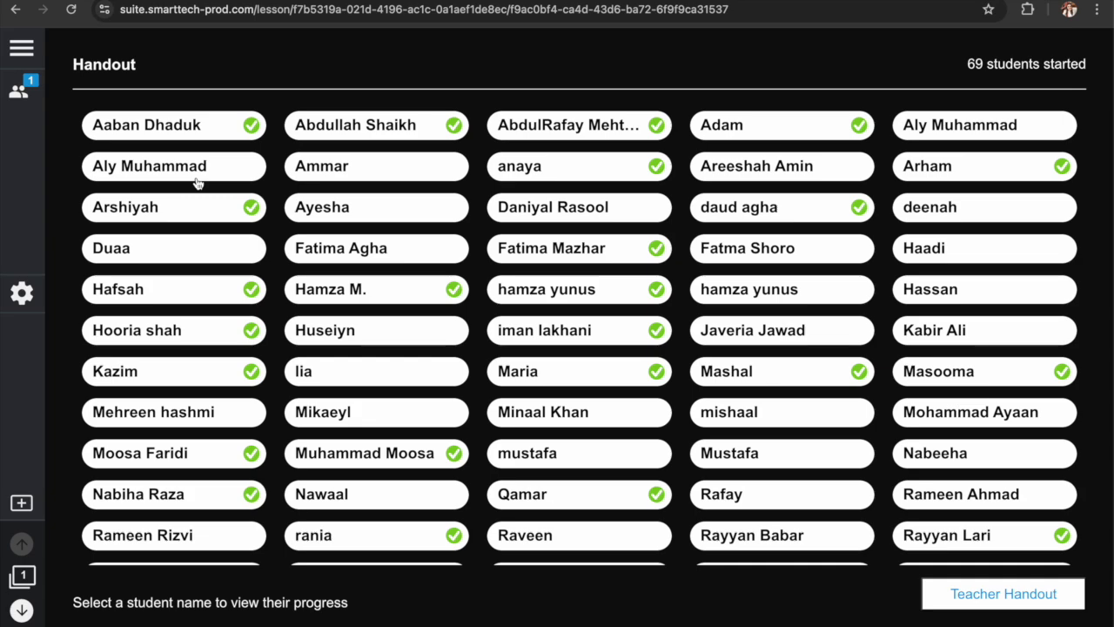
pyautogui.click(21, 51)
pyautogui.click(54, 90)
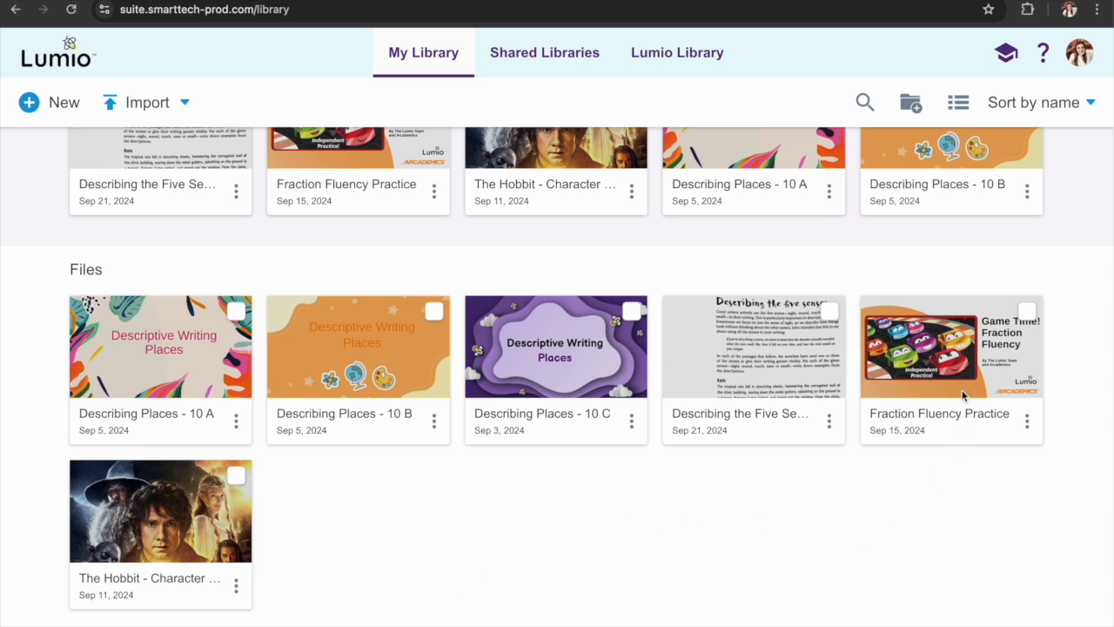
# Start the Fraction Fluency Practice lesson and copy the class join link for students.
pyautogui.click(947, 320)
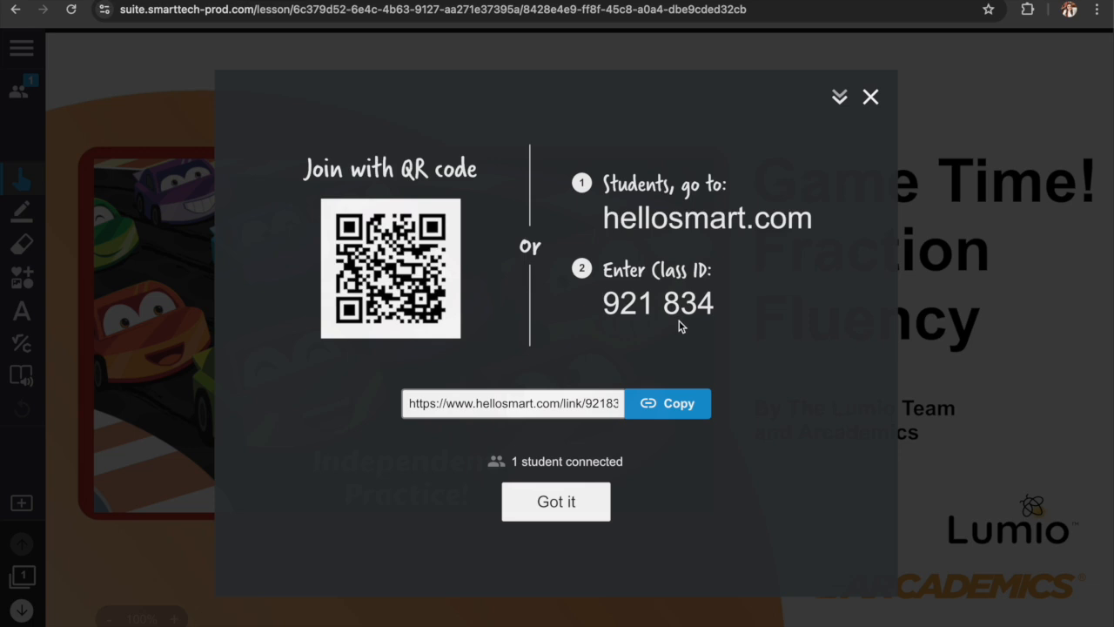
pyautogui.click(667, 405)
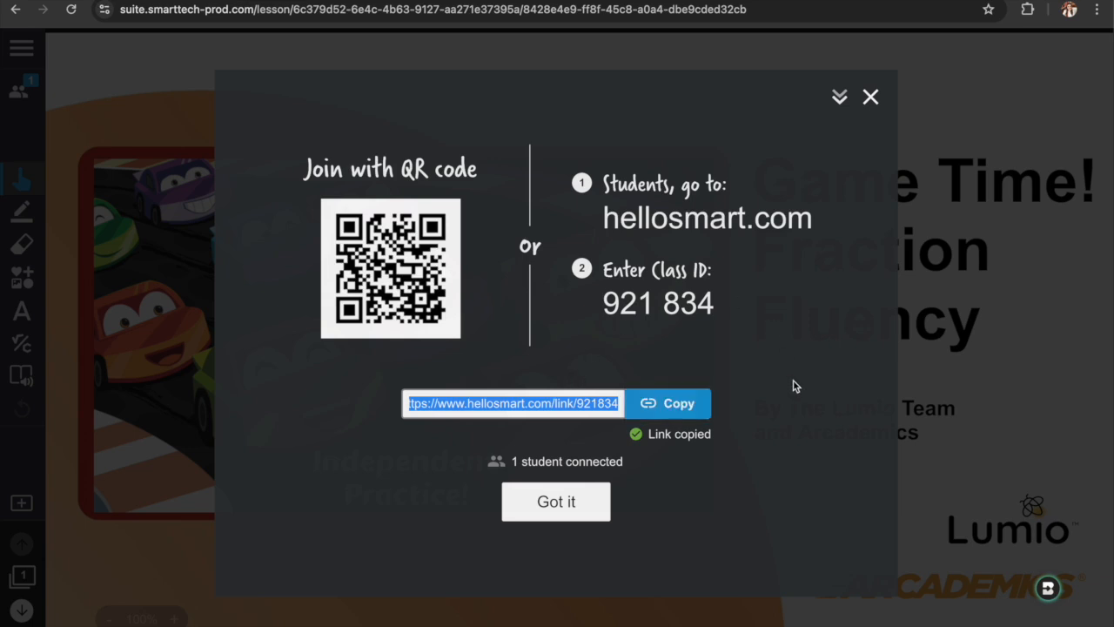
pyautogui.press('Escape')
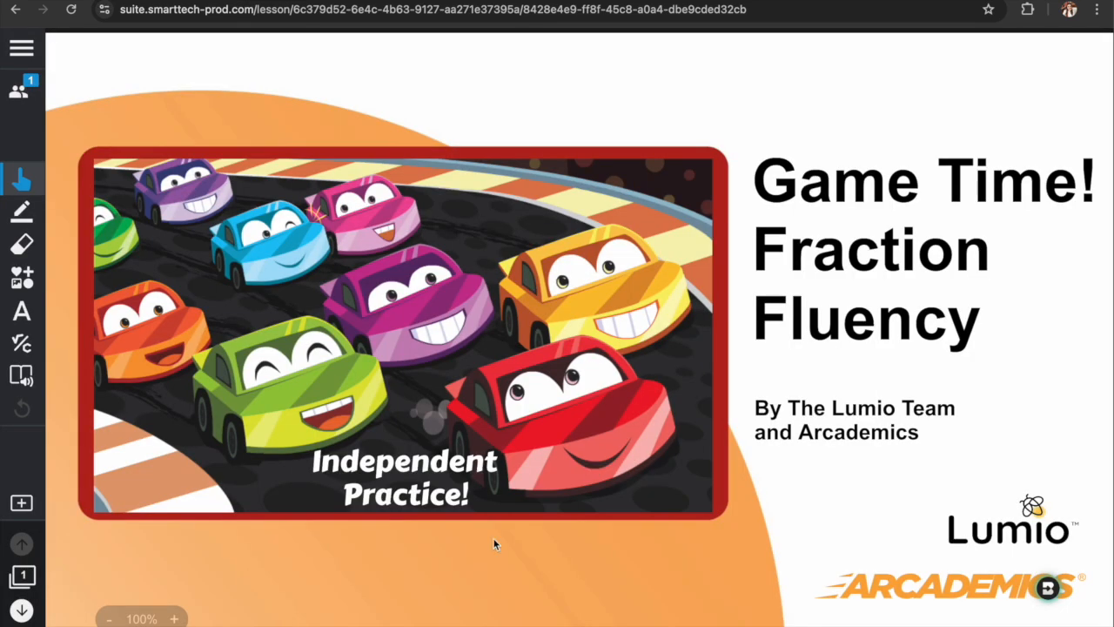
# Check which students are connected to the class and advance the lesson to page 2.
pyautogui.click(22, 94)
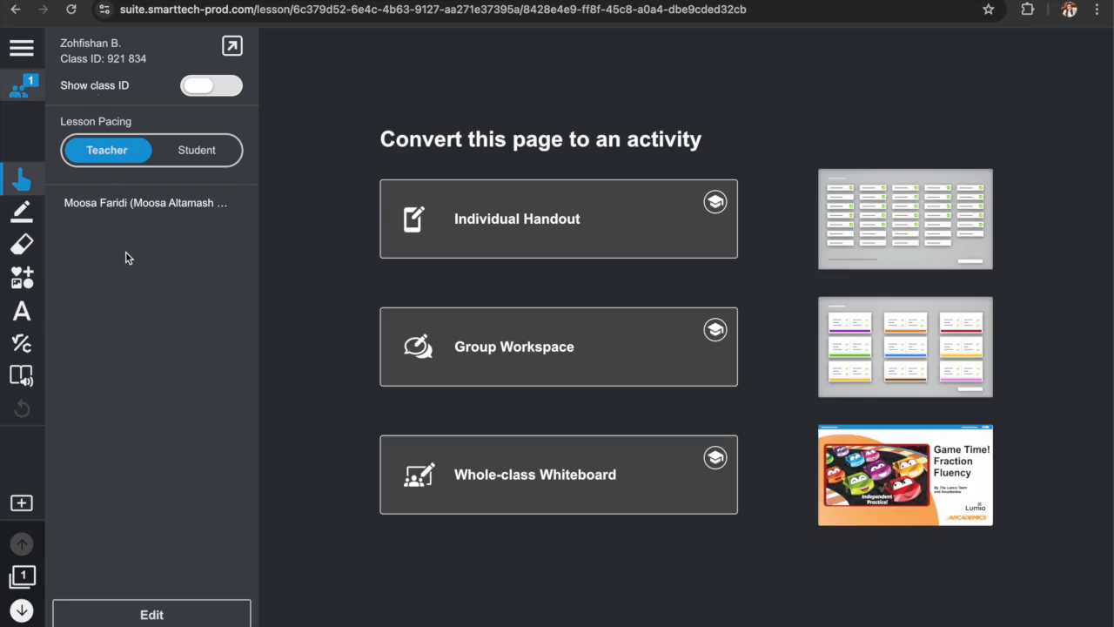
pyautogui.click(24, 91)
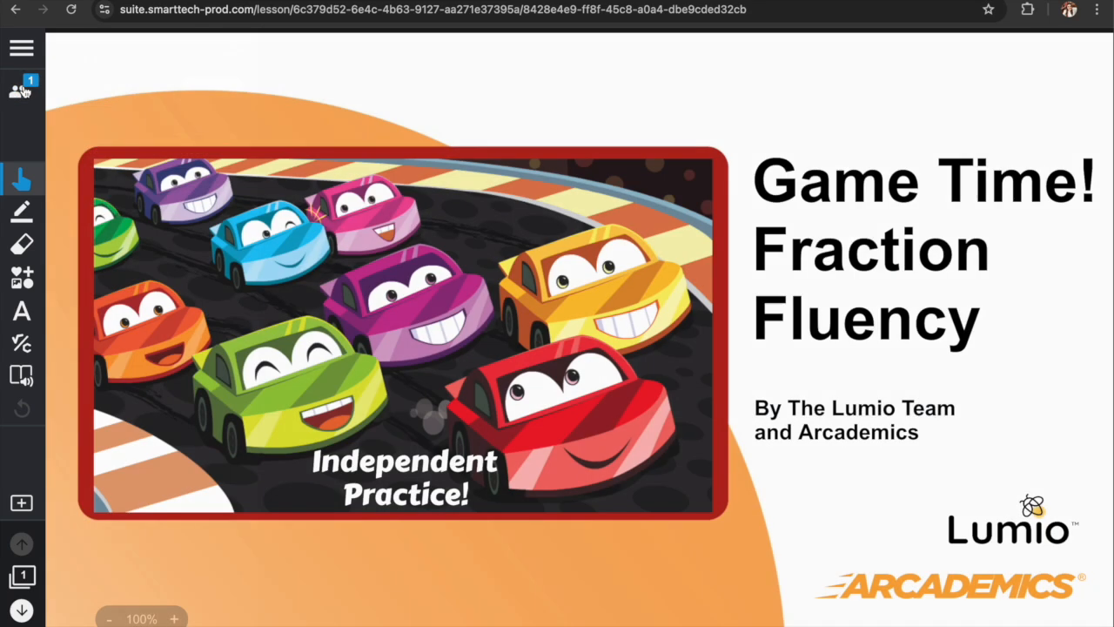
pyautogui.click(21, 613)
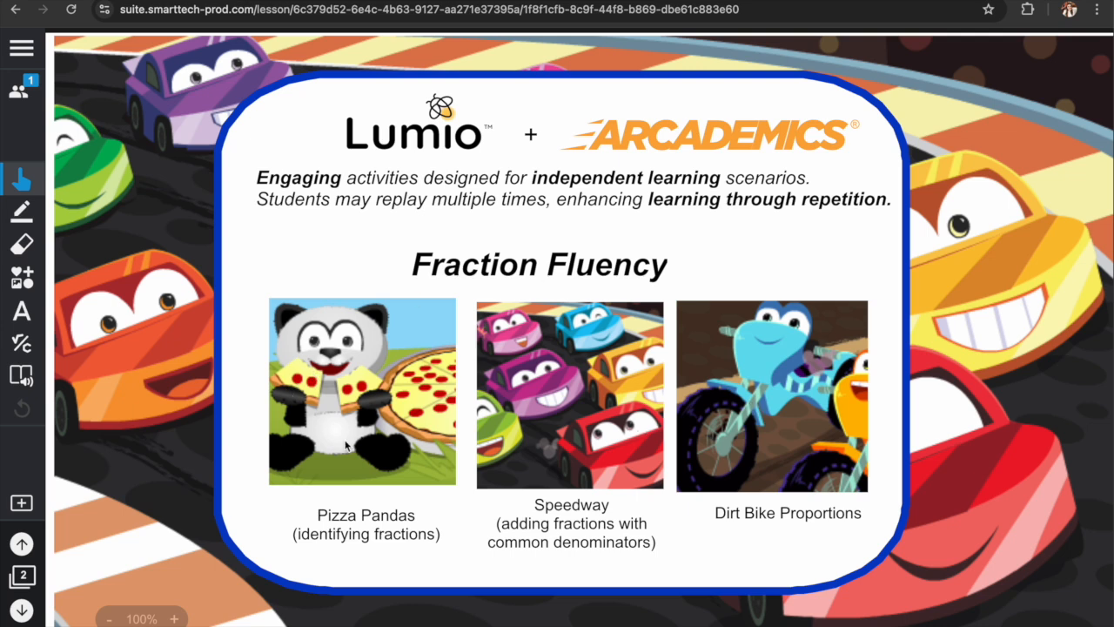
# Try Student lesson pacing, then restore Teacher pacing and close the class controls.
pyautogui.click(22, 99)
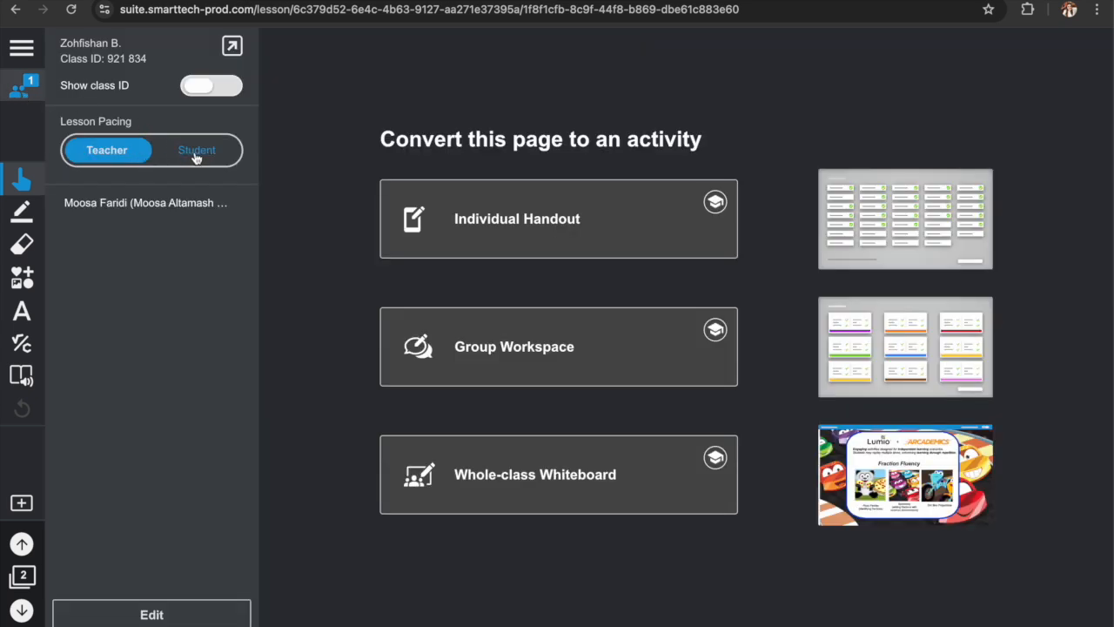
pyautogui.click(195, 155)
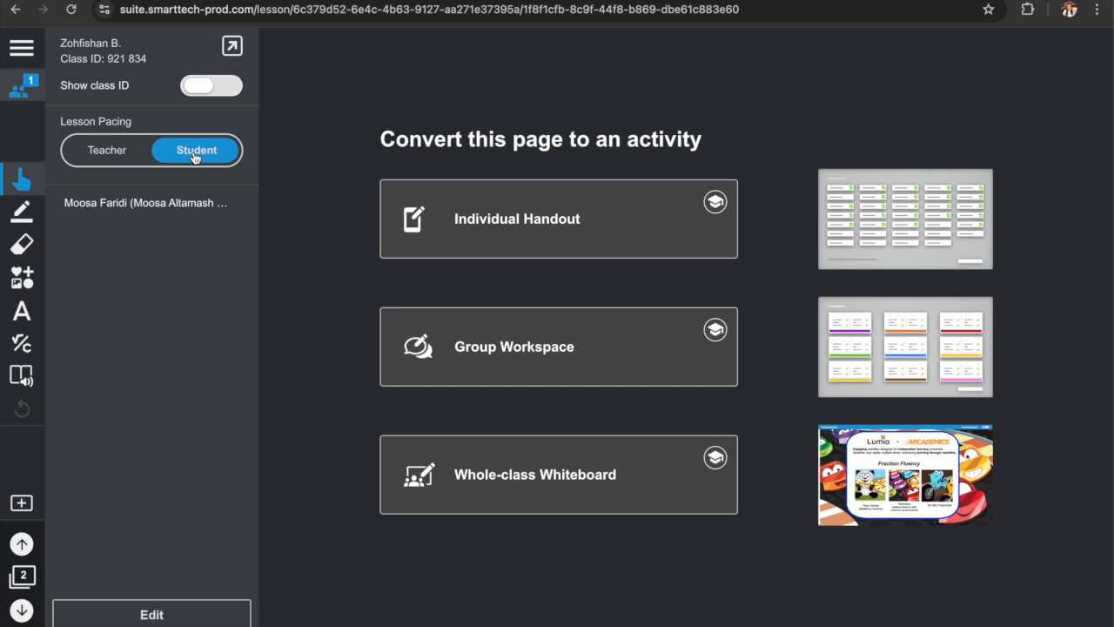
pyautogui.click(122, 153)
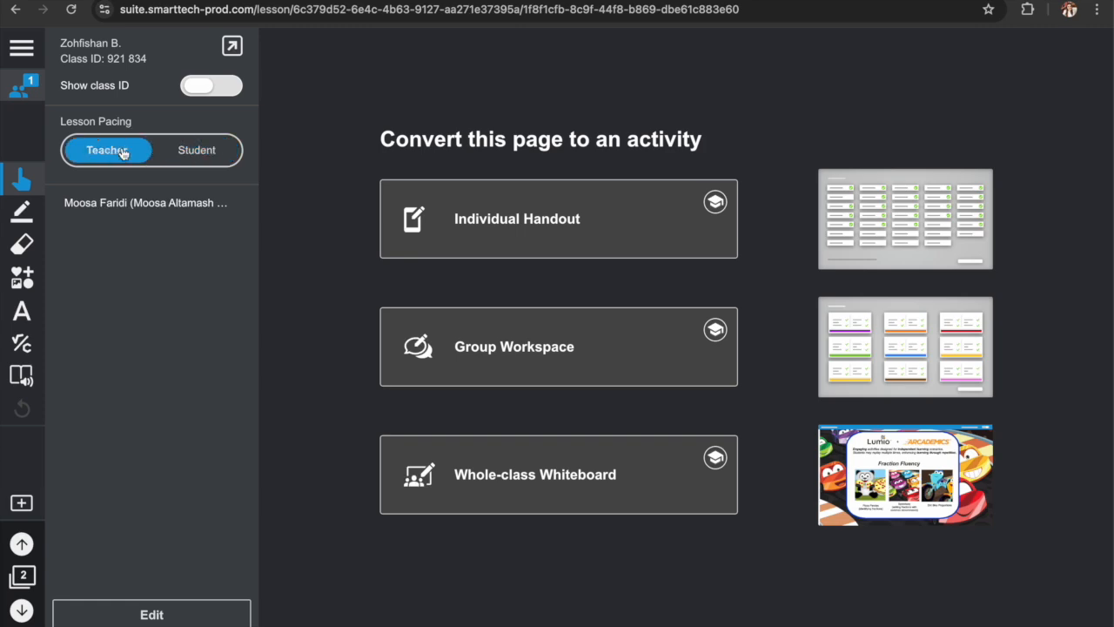
pyautogui.click(28, 90)
# Launch the Pizza Pandas activity on page 3 with the default player name and choose 3/8 for the first pizza.
pyautogui.click(21, 612)
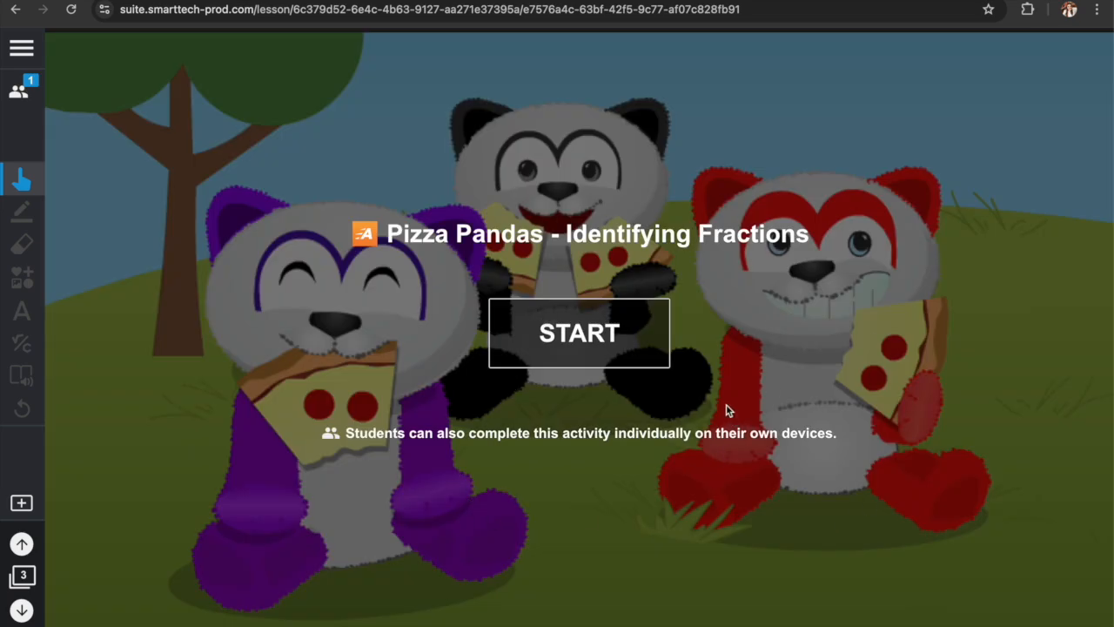
pyautogui.click(608, 344)
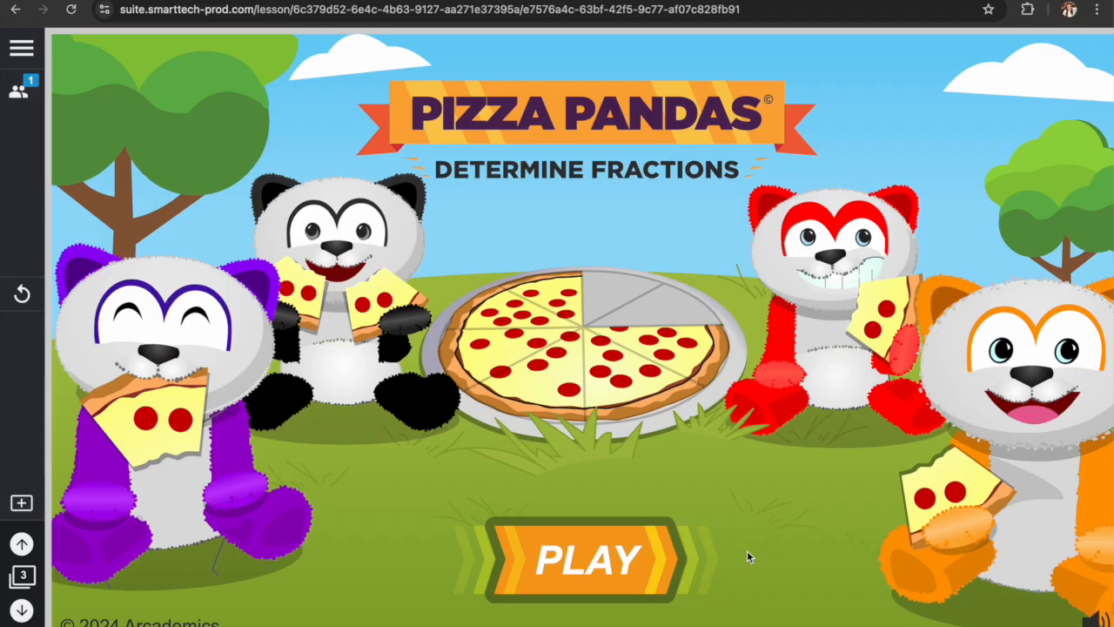
pyautogui.click(592, 577)
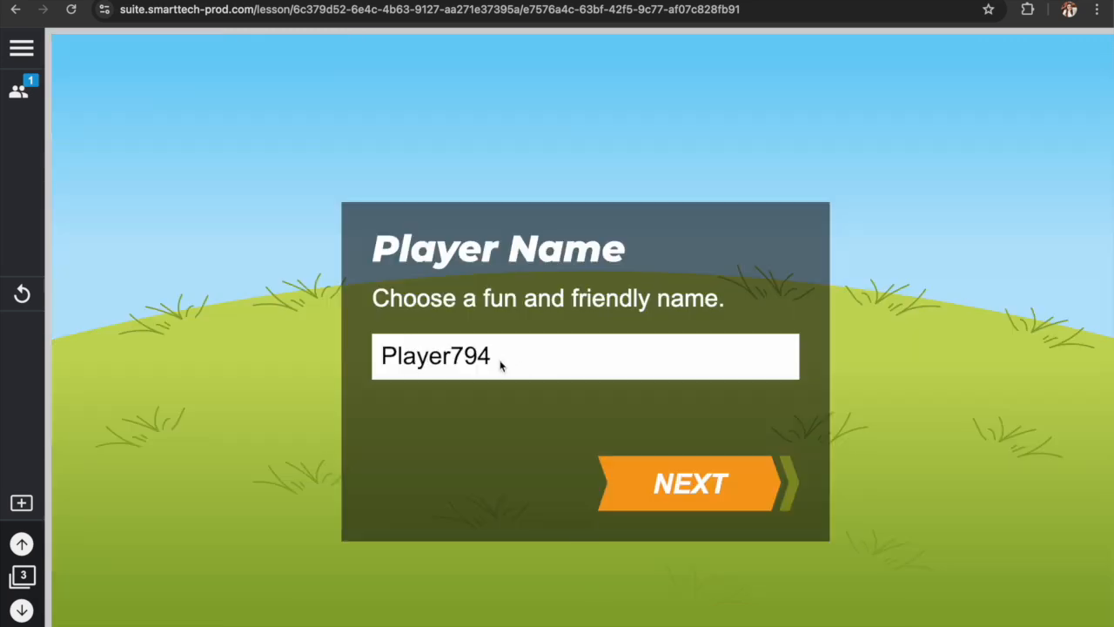
pyautogui.click(676, 488)
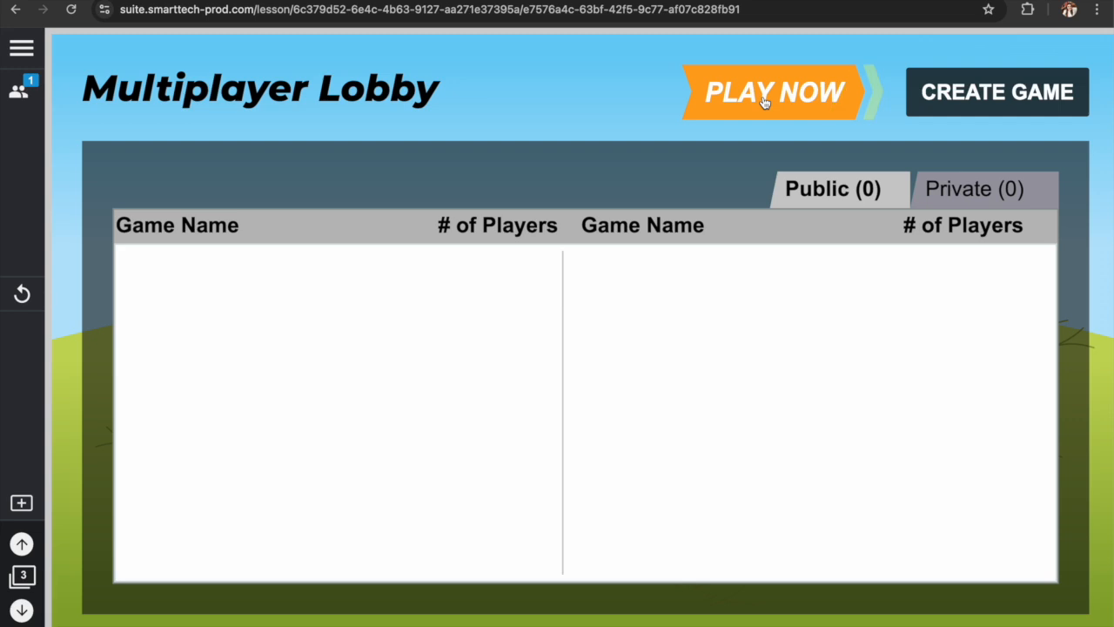
pyautogui.click(764, 102)
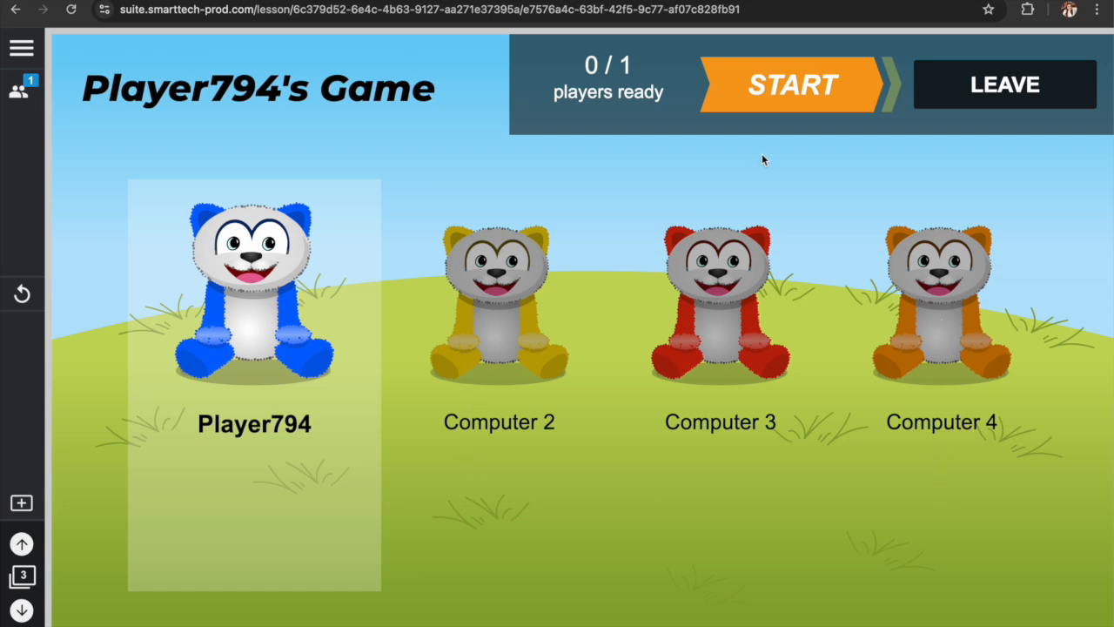
pyautogui.click(770, 94)
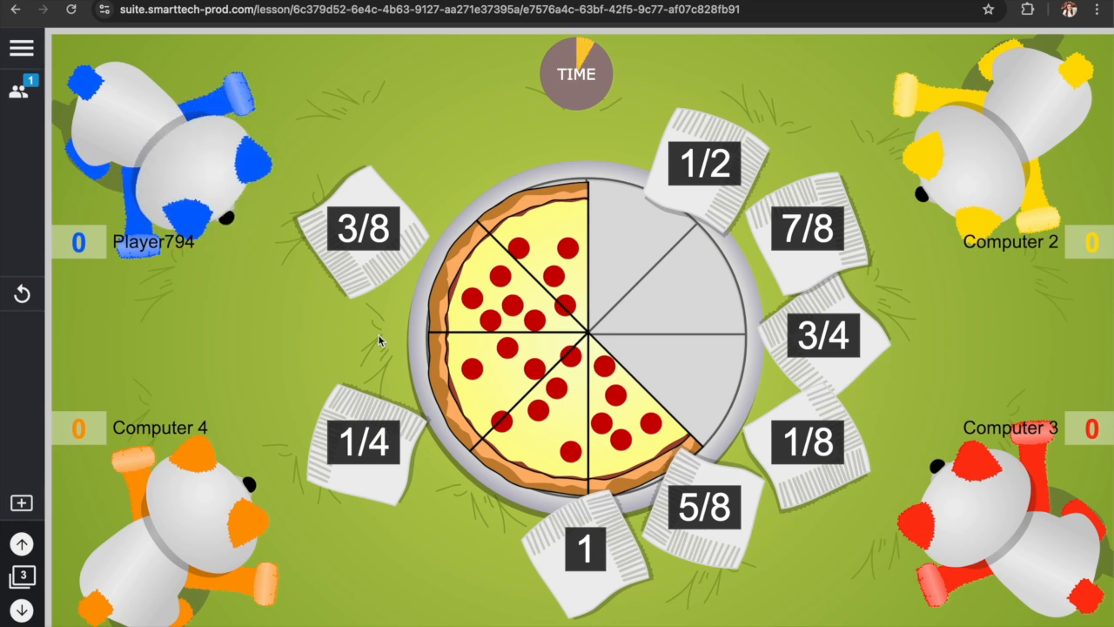
pyautogui.click(375, 255)
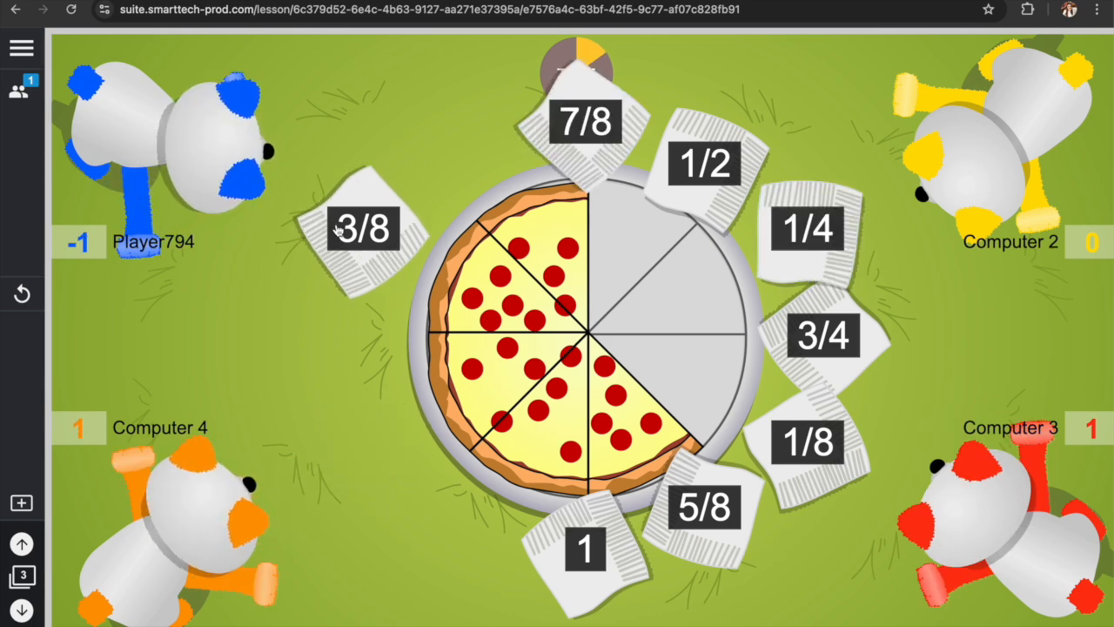
# Leave the Fraction Fluency lesson and return to the recent items in My Library.
pyautogui.click(22, 48)
pyautogui.click(35, 85)
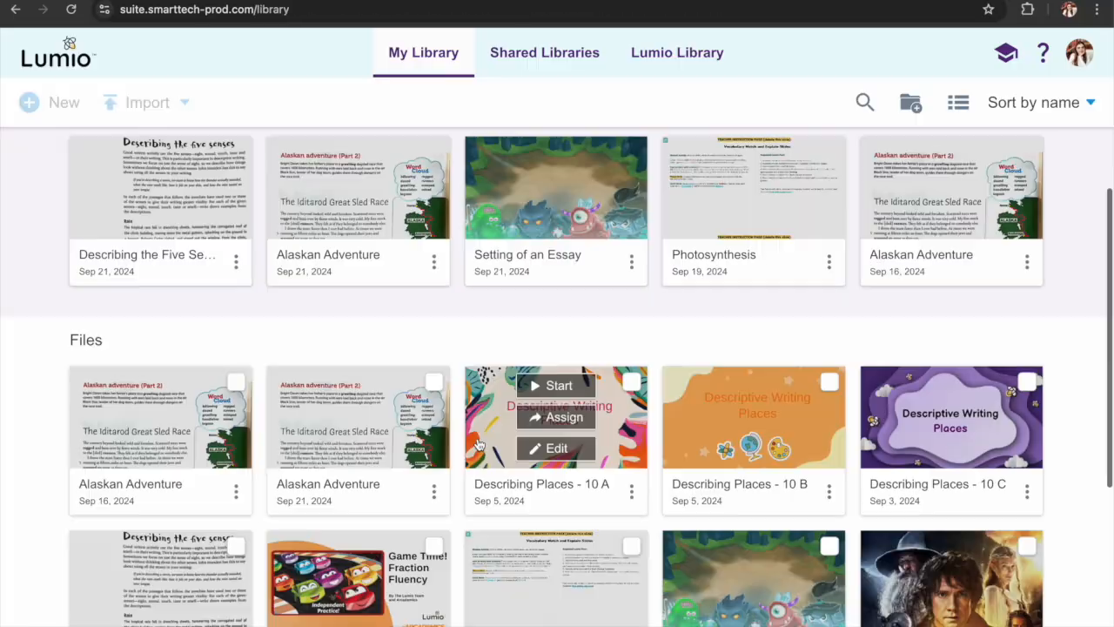
pyautogui.scroll(1, 479, 444)
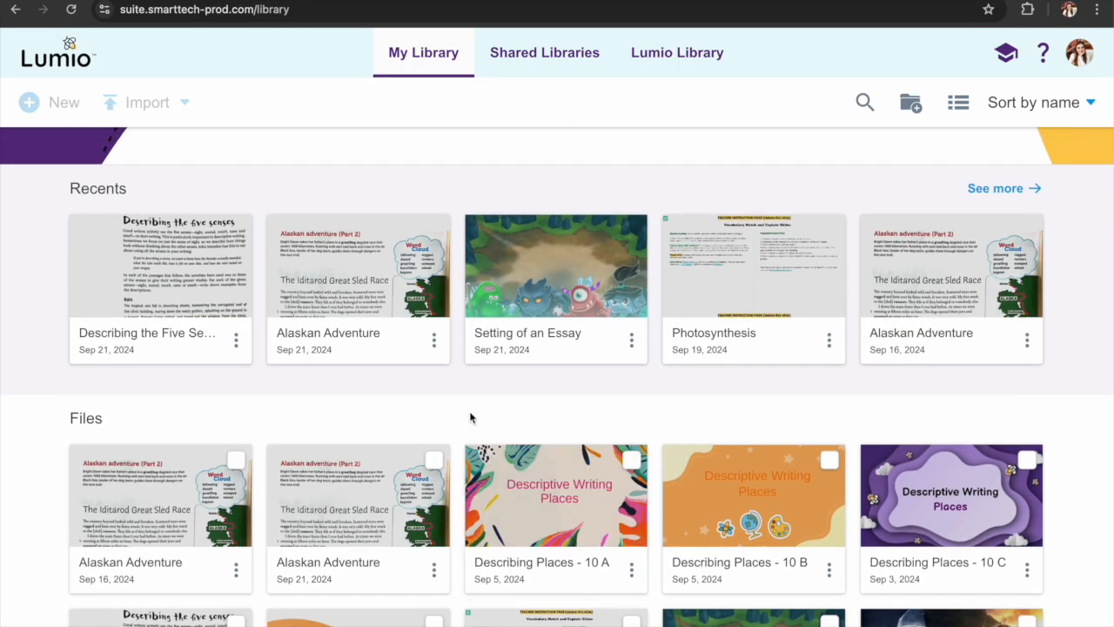